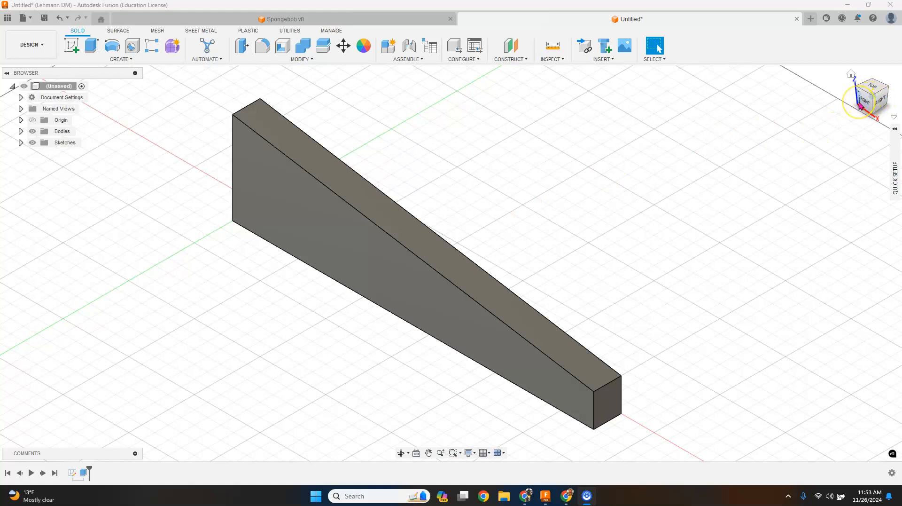
- Start a new sketch on the large tapered front face of the wedge body
drag(860, 107, 610, 175)
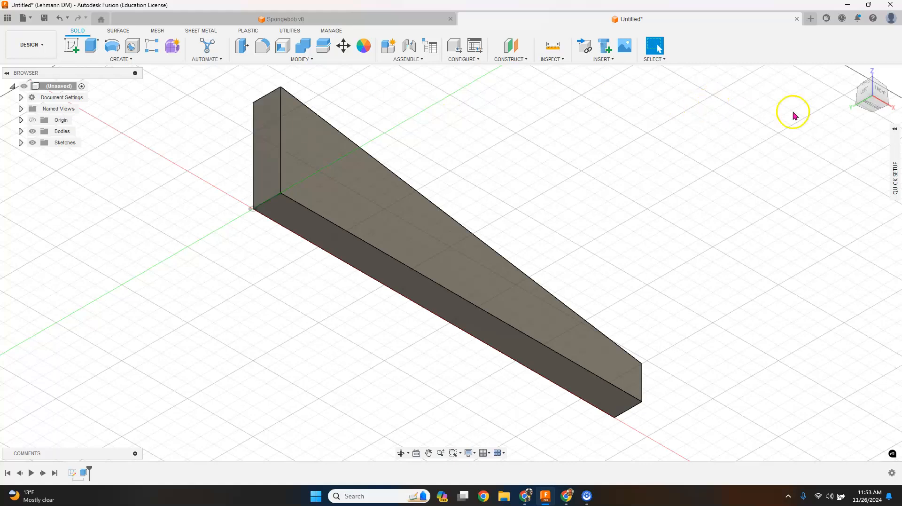
click(852, 76)
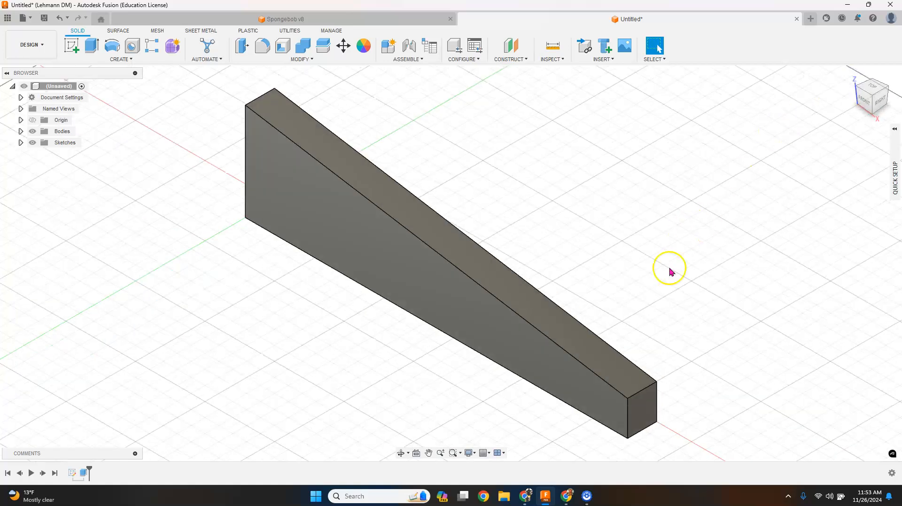
click(864, 99)
scroll(362, 232, down, 1)
scroll(362, 231, up, 3)
scroll(363, 231, down, 1)
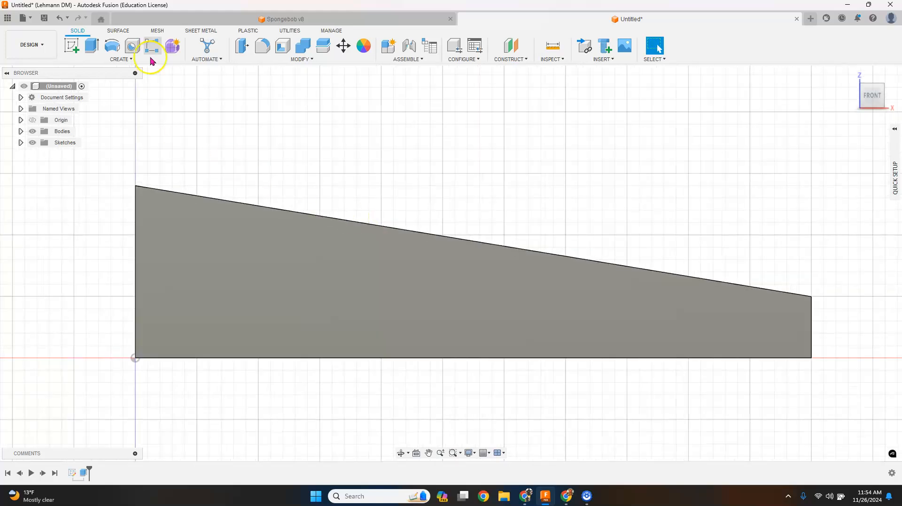
click(73, 47)
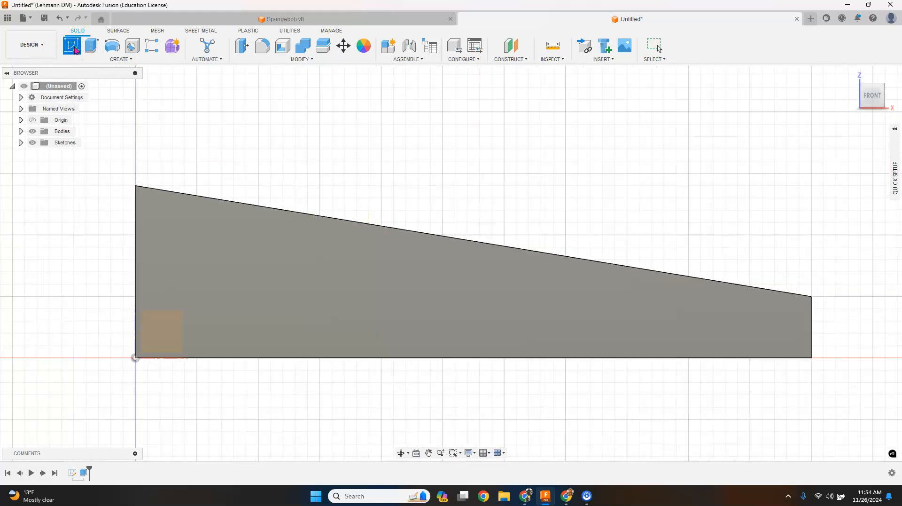
click(169, 338)
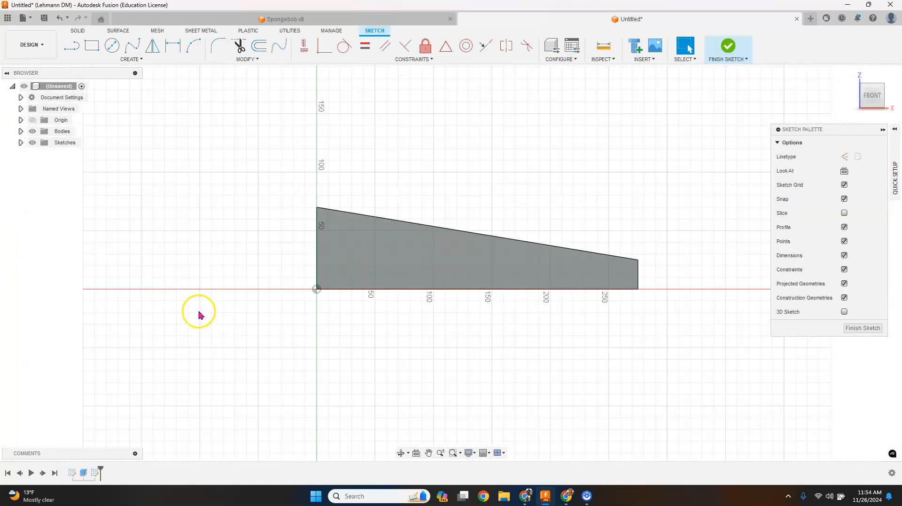
- Draw a 7 mm vertical construction line upward from the front face's lower corner at the tall end
scroll(346, 312, up, 5)
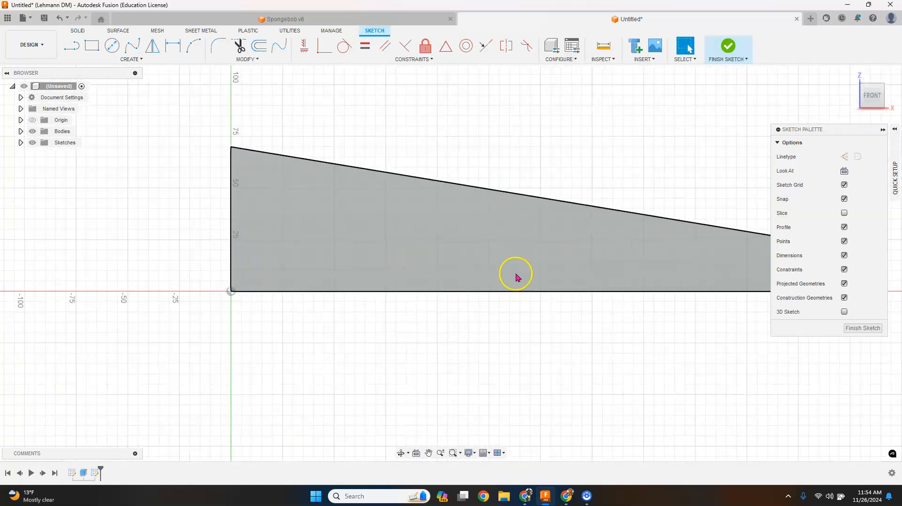
scroll(629, 265, down, 2)
scroll(662, 265, up, 1)
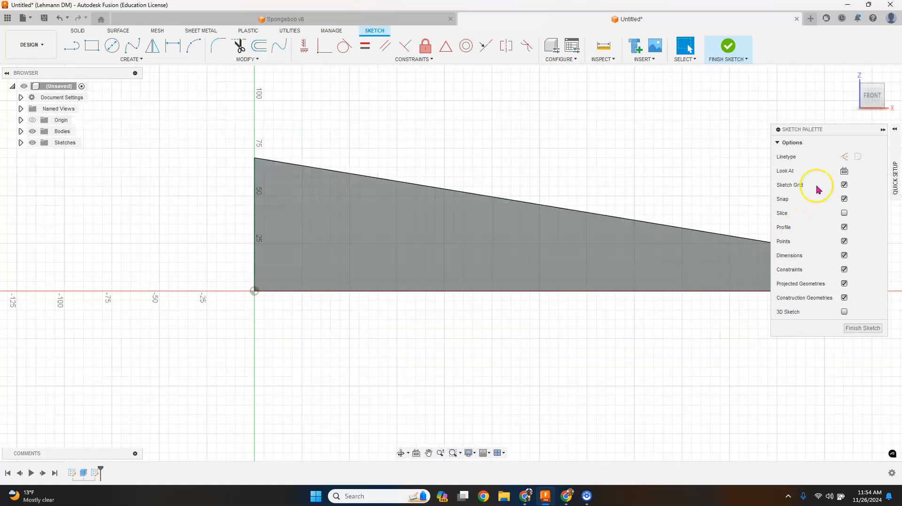
click(843, 156)
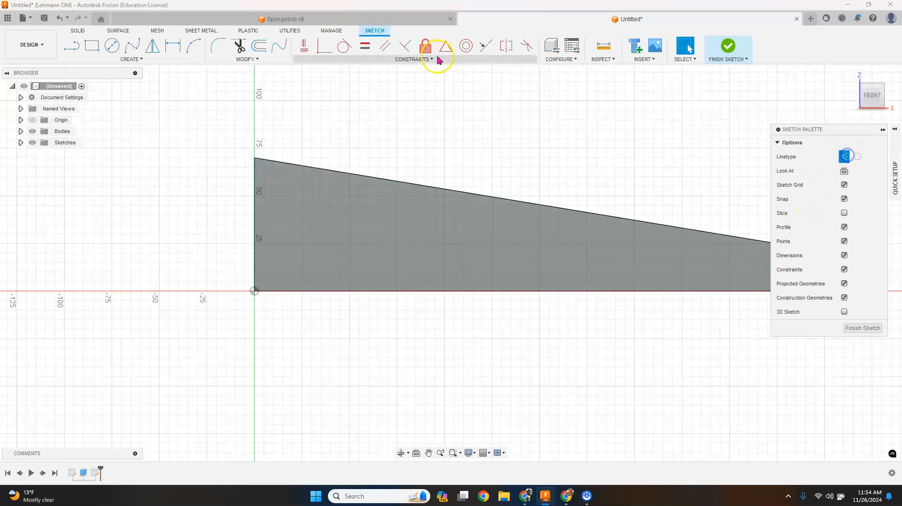
click(71, 45)
scroll(382, 297, up, 1)
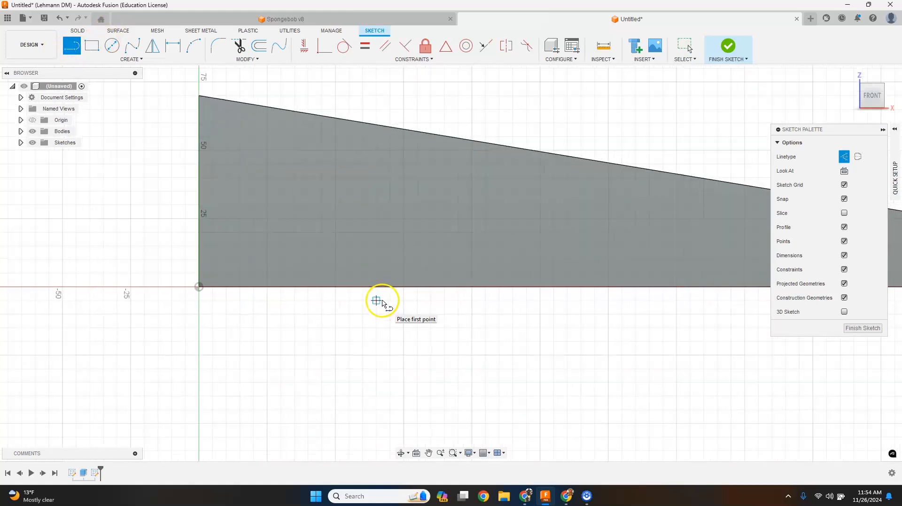
scroll(380, 298, down, 3)
scroll(388, 289, up, 3)
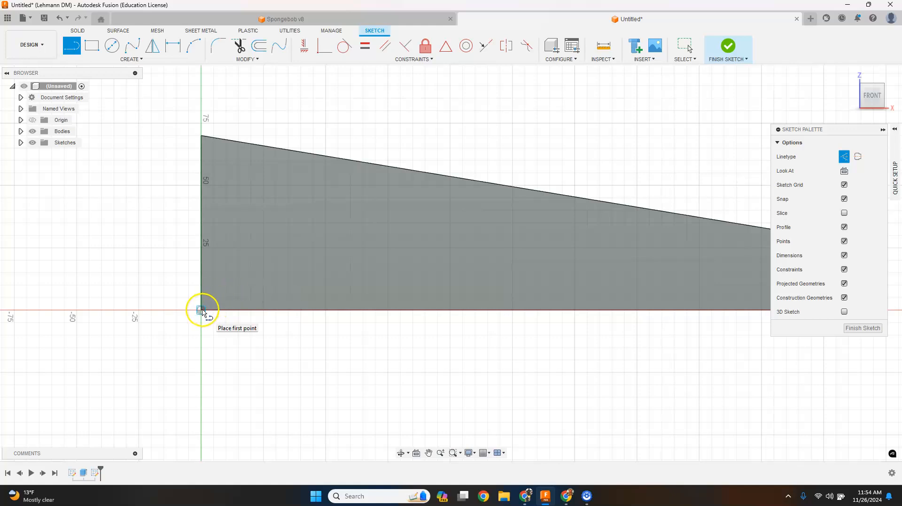
click(201, 309)
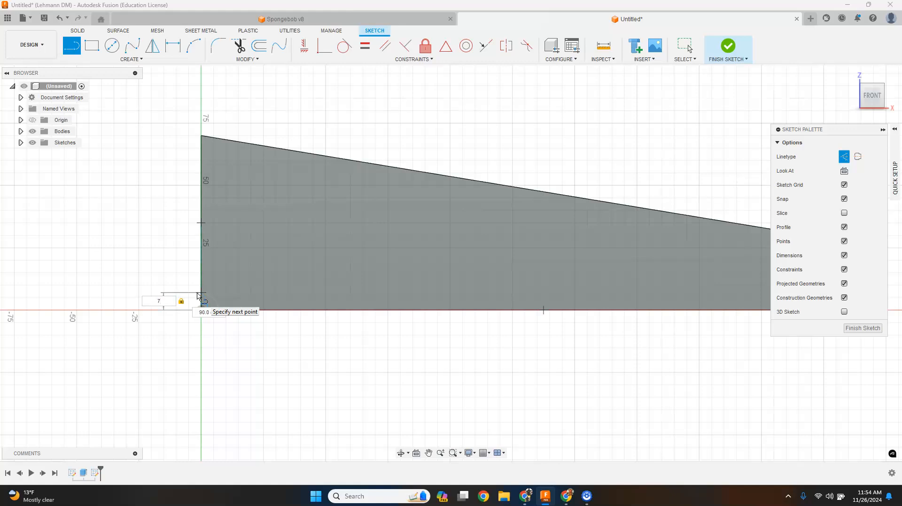
text(7)
key(Return)
key(Escape)
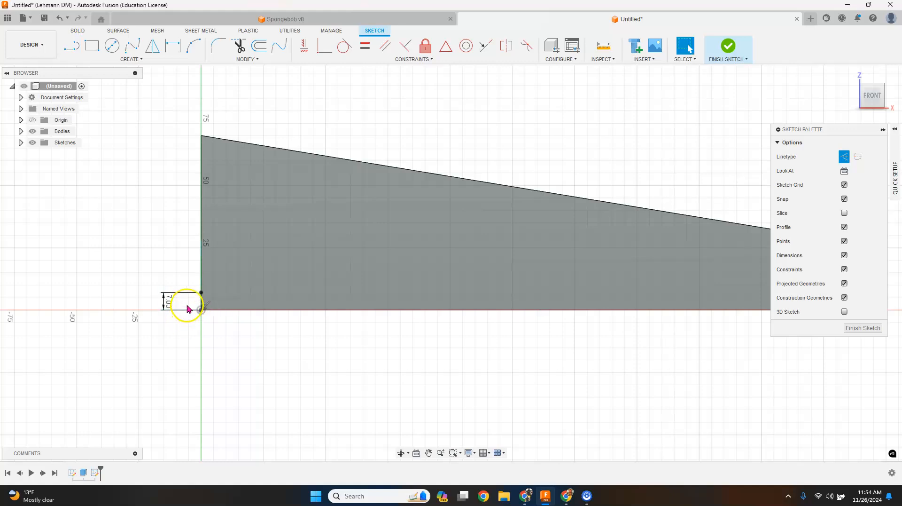
- Draw a horizontal construction line from the top of the 7 mm line across to the short end's edge, then turn off construction linetype
scroll(200, 308, down, 3)
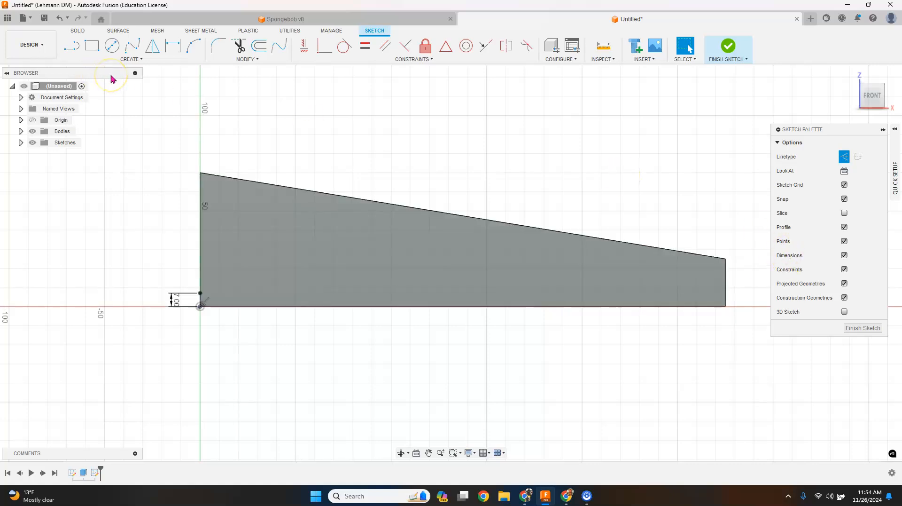
key(l)
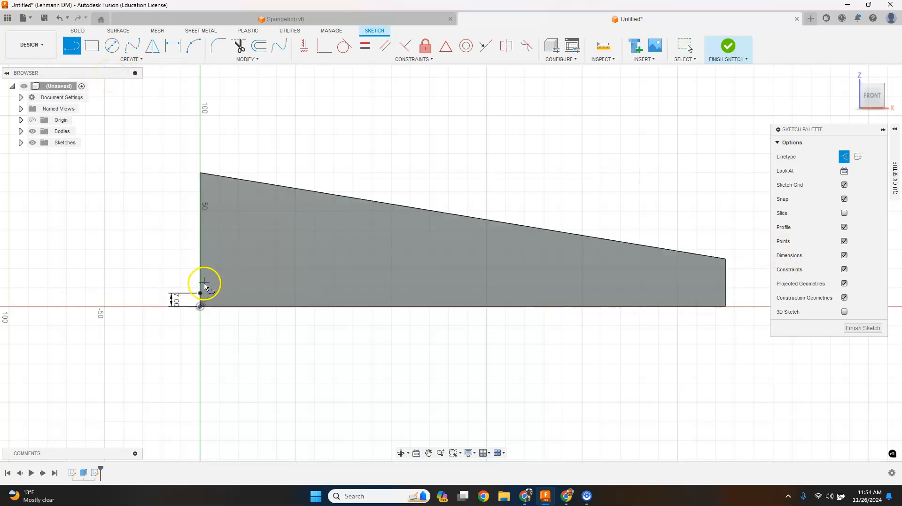
click(201, 293)
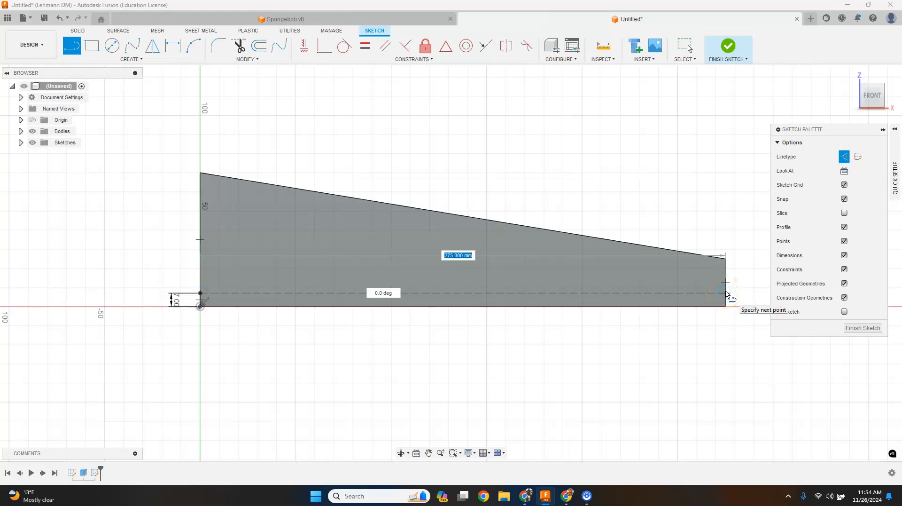
click(726, 293)
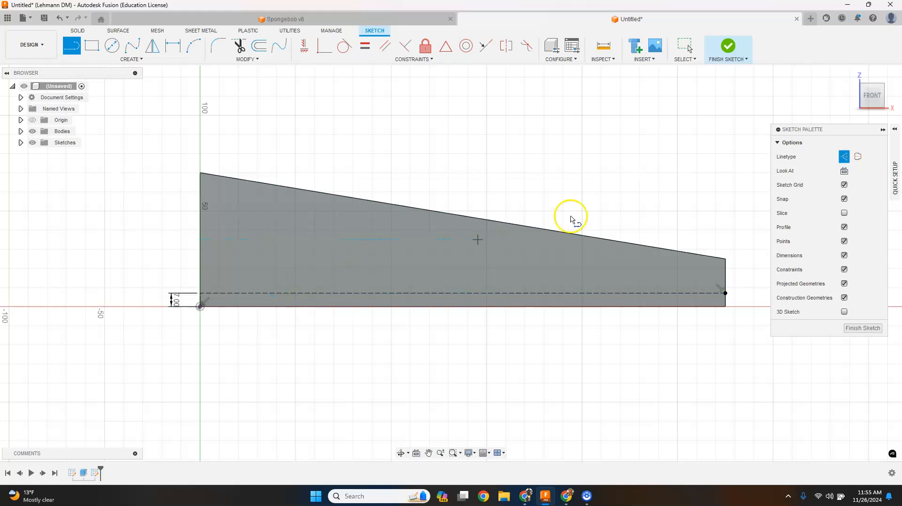
click(845, 157)
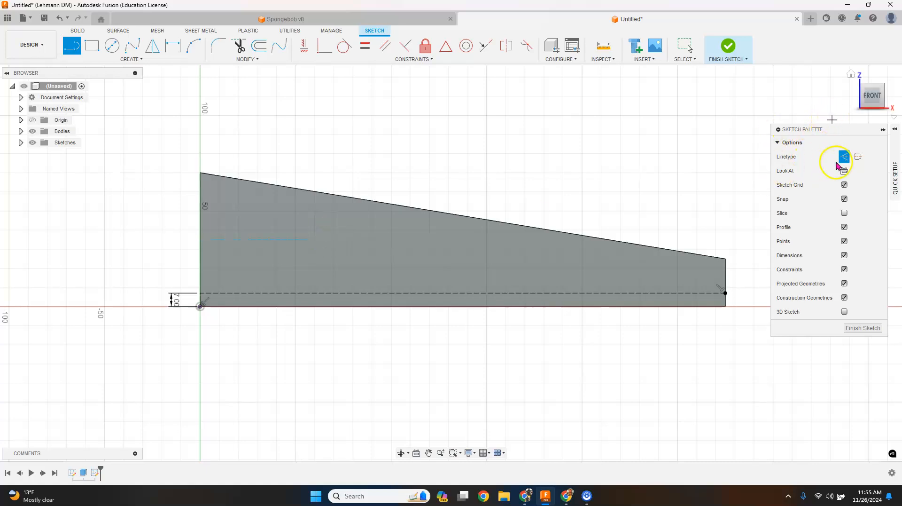
- Examine the body from the home, front and left views to compare the front-face construction lines with the tall end face
click(868, 108)
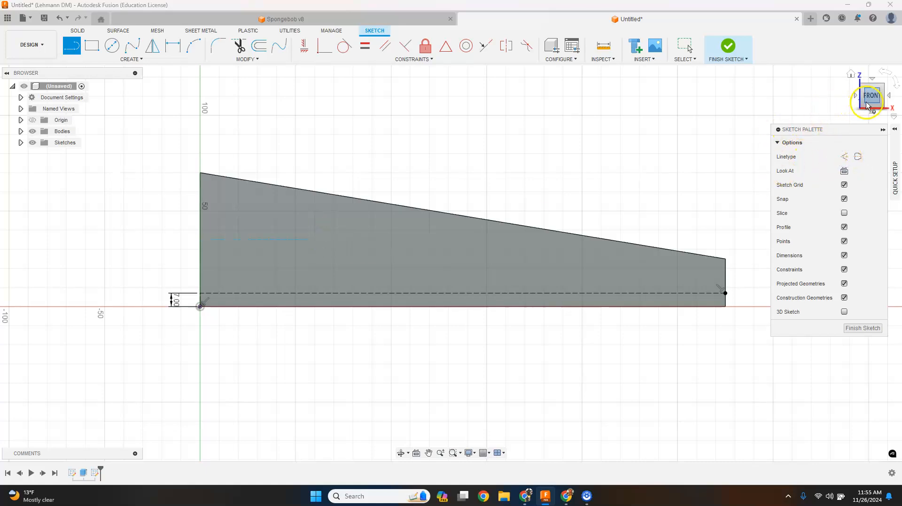
click(851, 75)
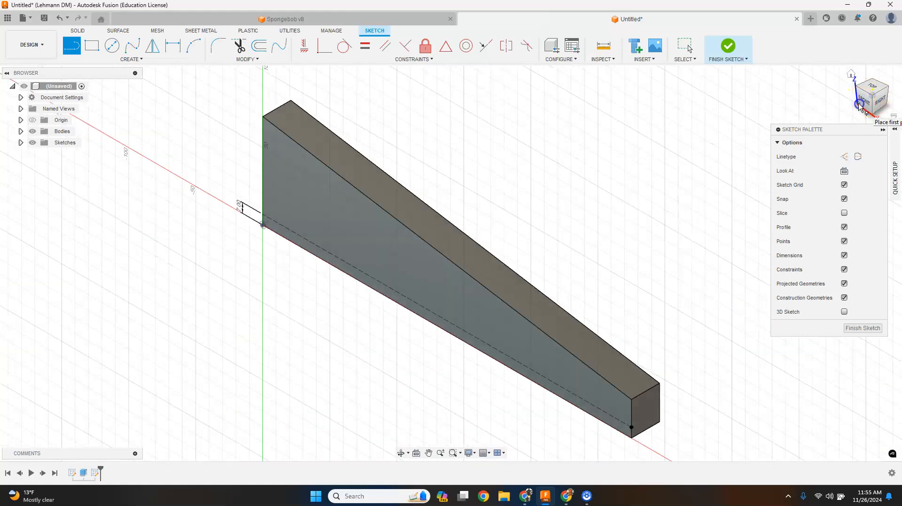
click(859, 106)
scroll(266, 138, up, 3)
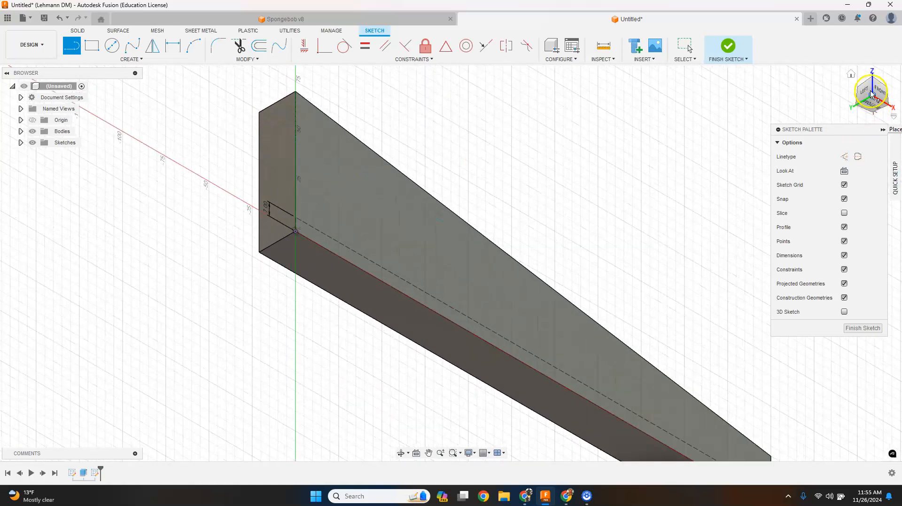
click(869, 94)
scroll(467, 300, down, 1)
scroll(468, 297, up, 3)
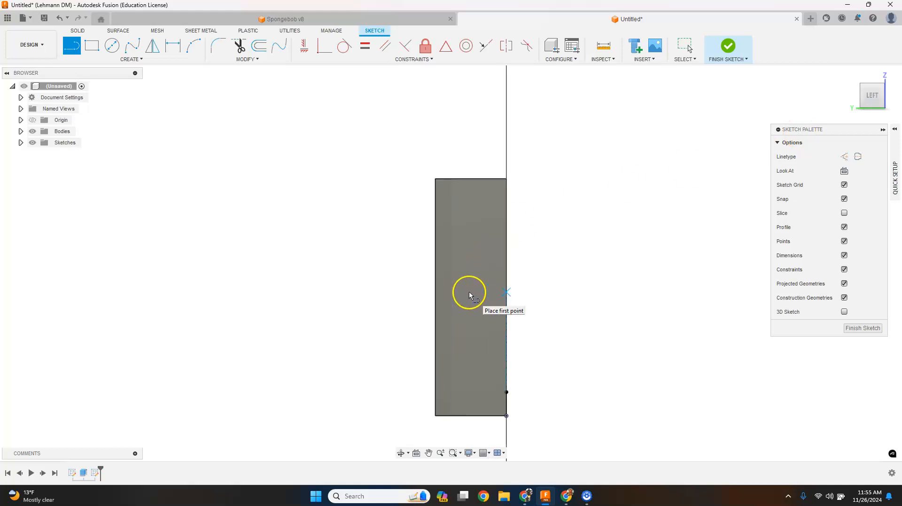
scroll(470, 295, down, 2)
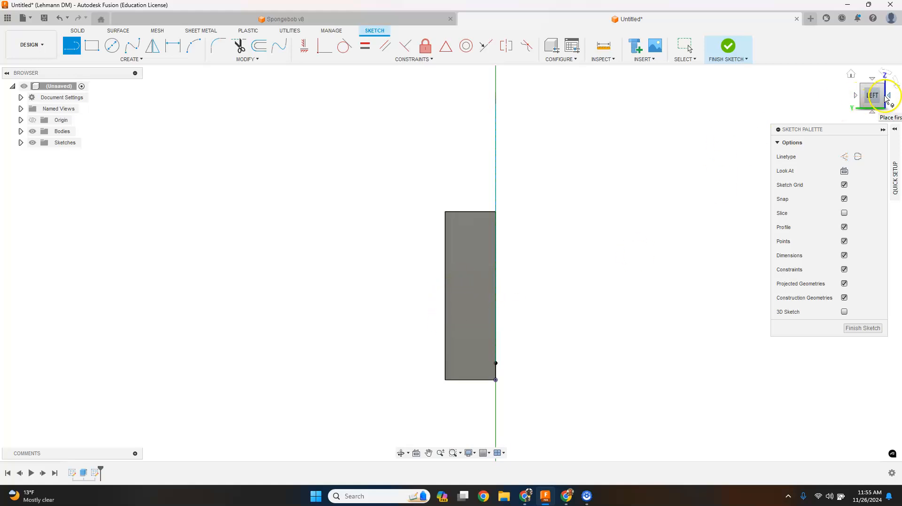
click(889, 96)
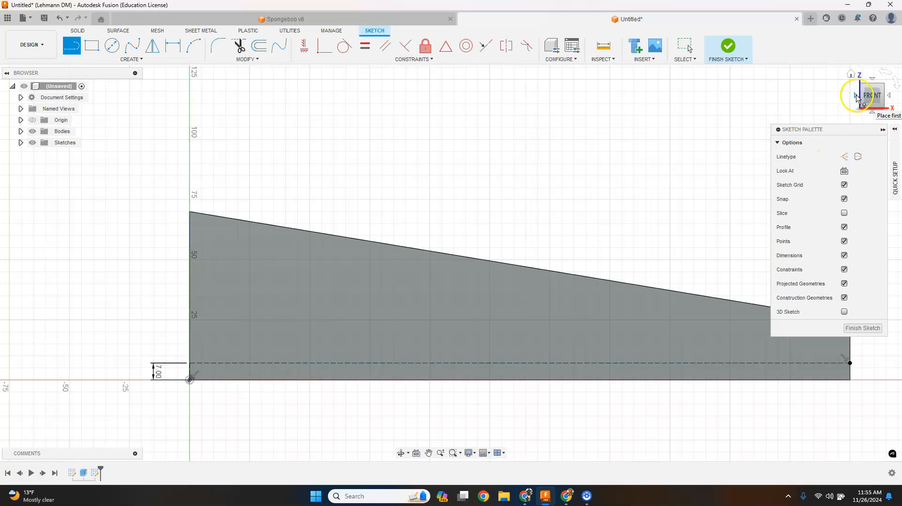
click(855, 96)
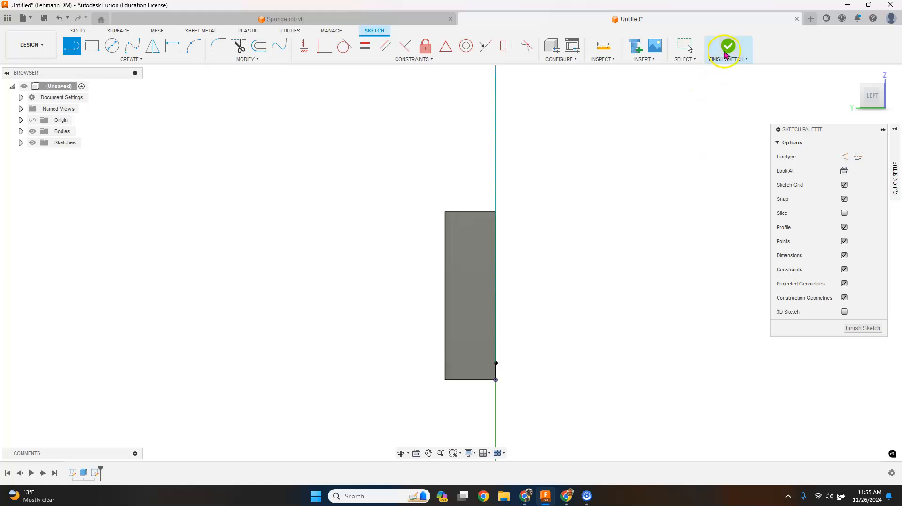
- Finish the front-face sketch and start a new sketch on the tall rectangular end face
click(727, 51)
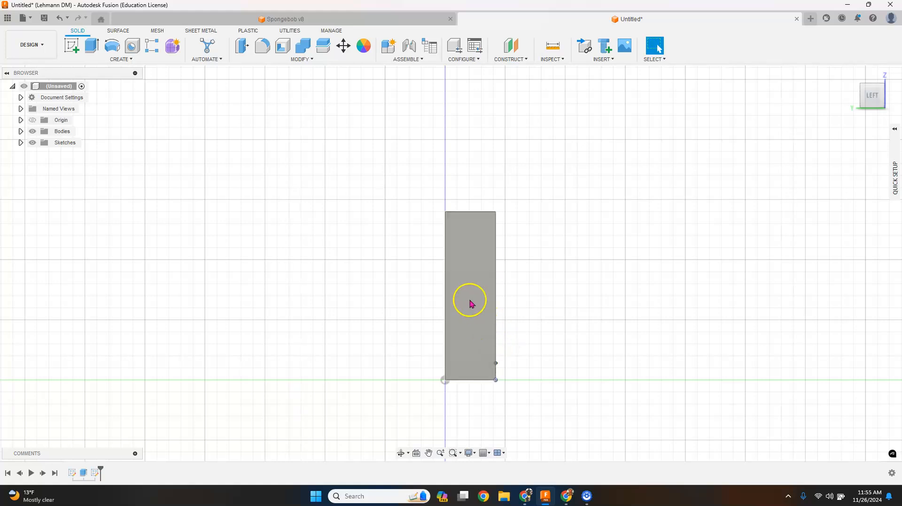
click(71, 45)
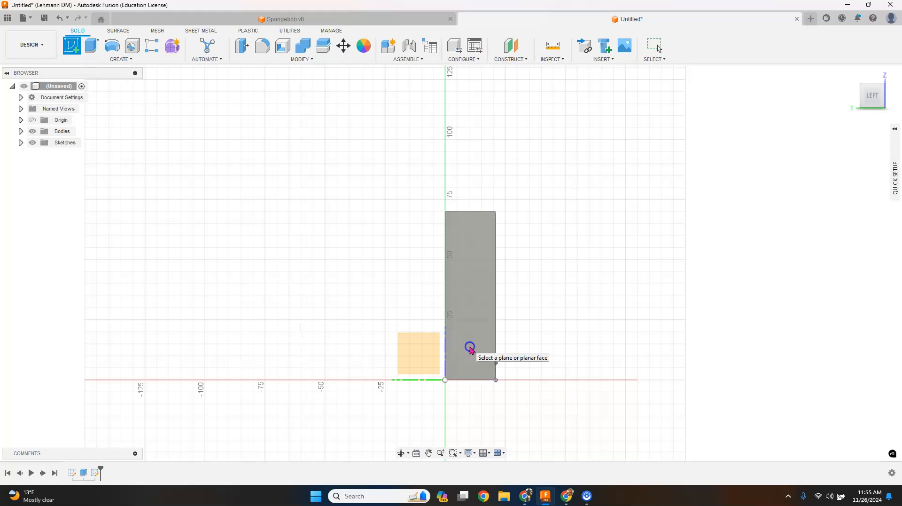
click(469, 347)
- Draw a 20 mm vertical construction line from the origin up along the end face's edge
scroll(471, 345, down, 3)
scroll(471, 342, up, 4)
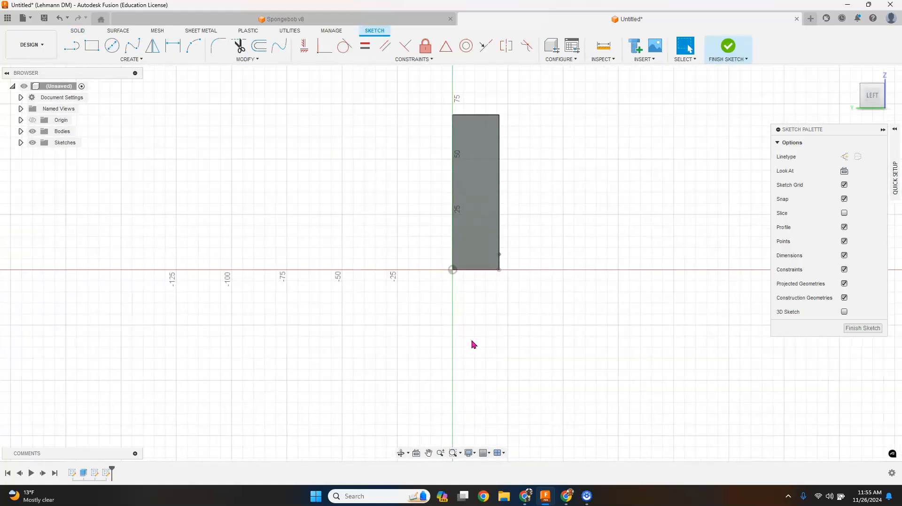
scroll(484, 78, up, 2)
scroll(484, 83, down, 1)
scroll(482, 85, up, 3)
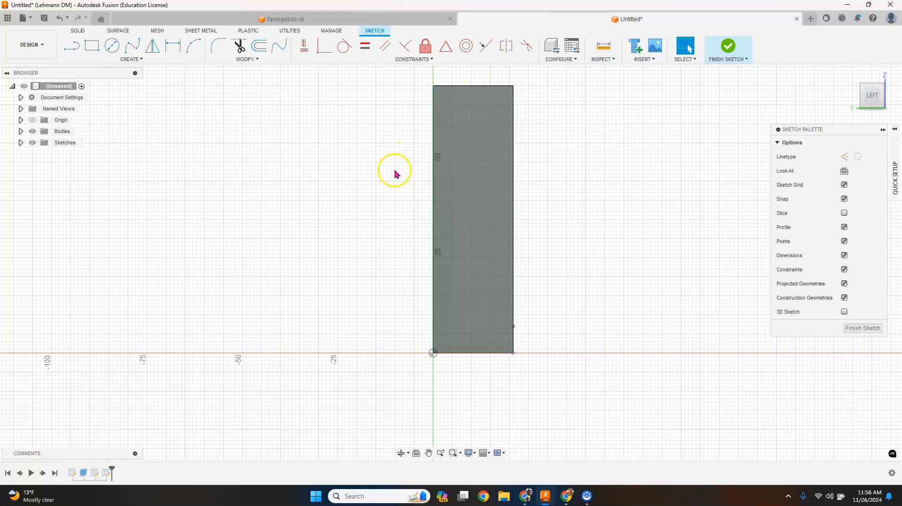
click(73, 47)
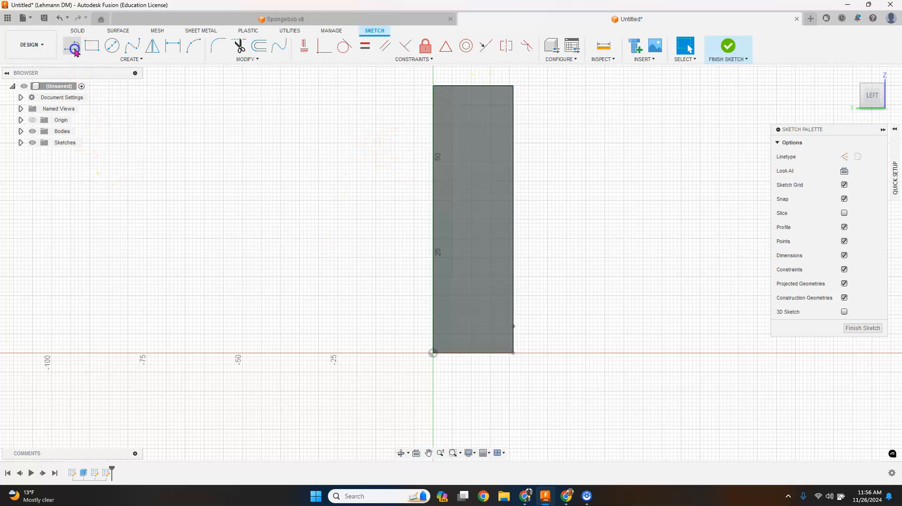
click(844, 157)
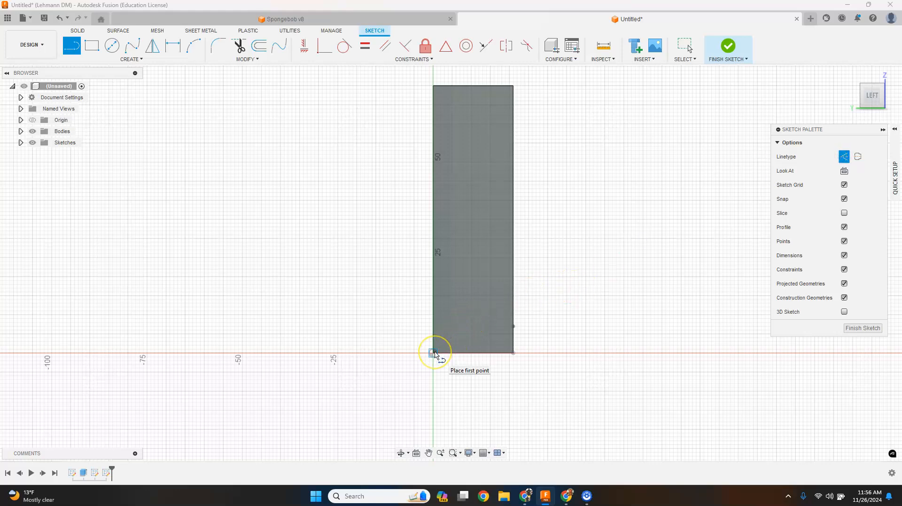
click(433, 353)
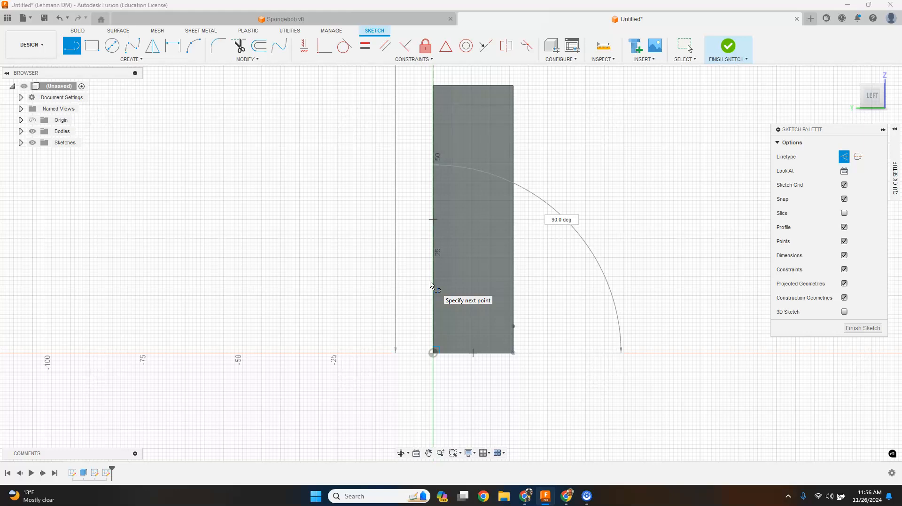
key(BackSpace)
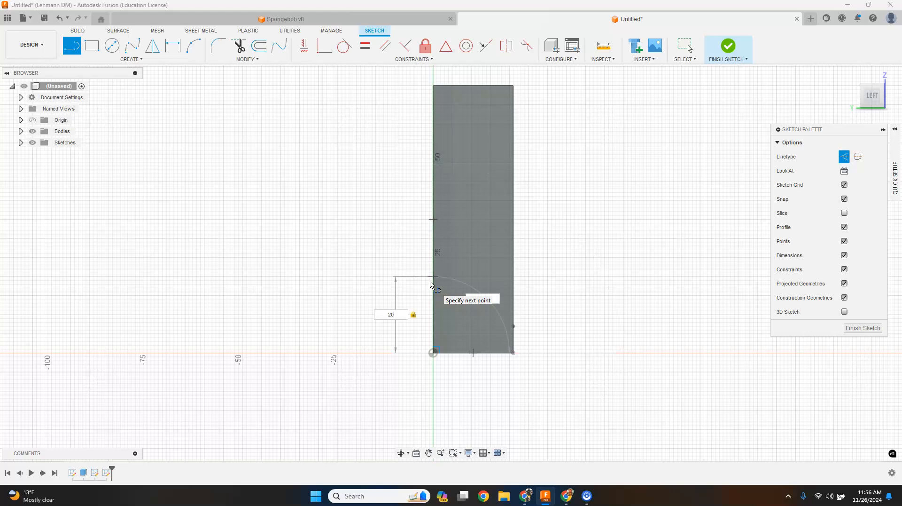
key(Return)
key(Escape)
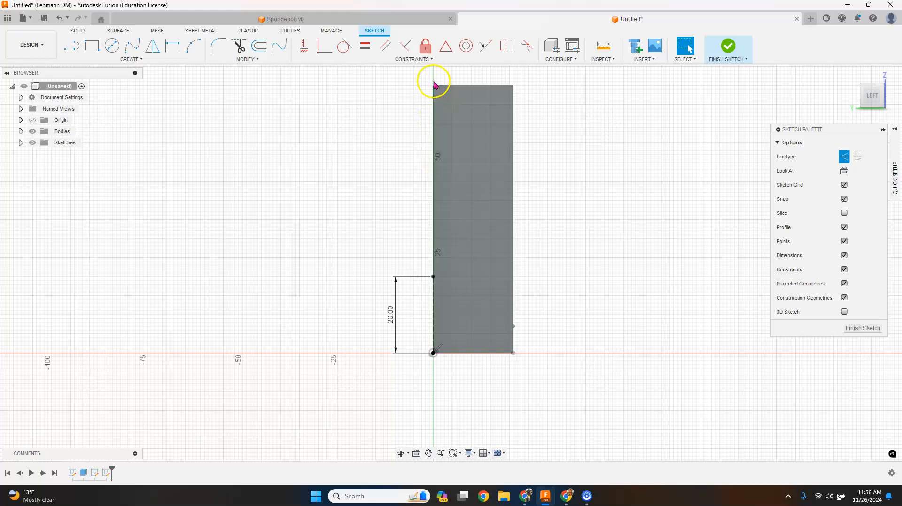
- Draw a 20 mm construction line down the same edge from the end face's upper corner above the origin
click(72, 46)
click(433, 87)
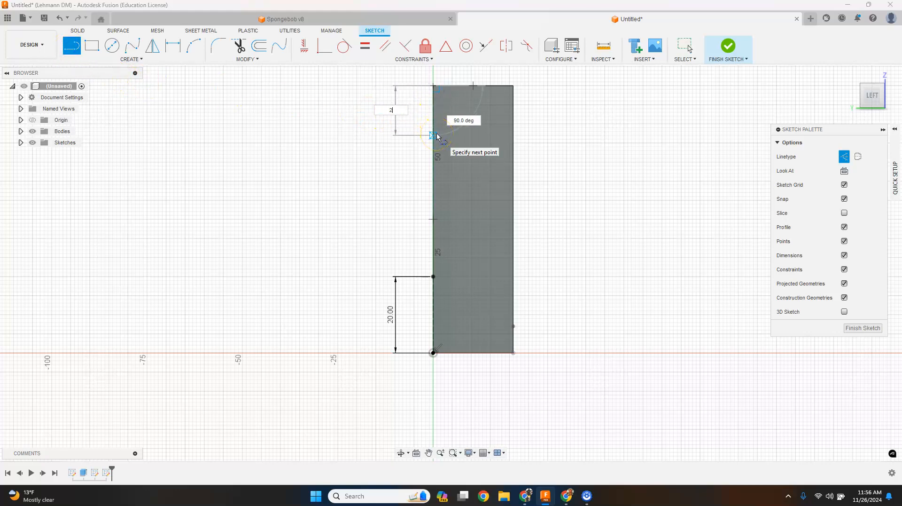
text(20)
key(Return)
key(Escape)
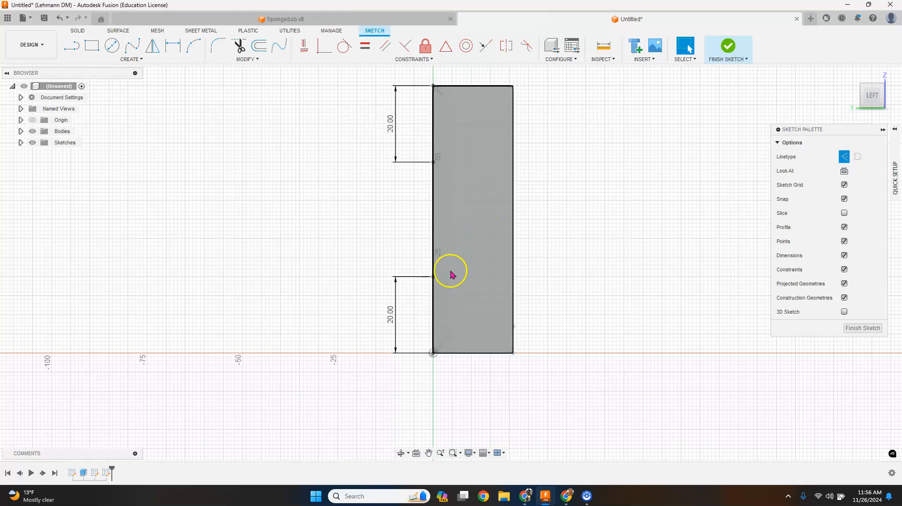
- Draw a 15 mm horizontal construction line from the midpoint of the end face's long edge above the origin into the face
click(433, 218)
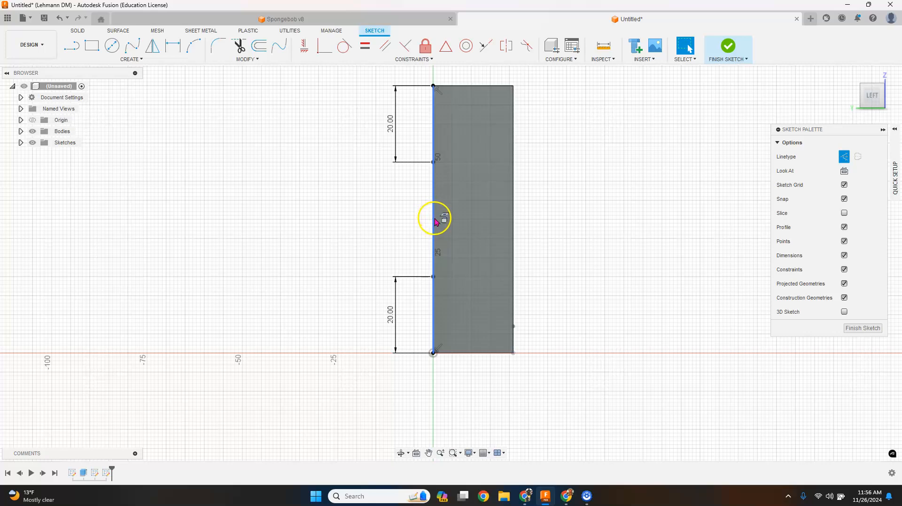
click(434, 224)
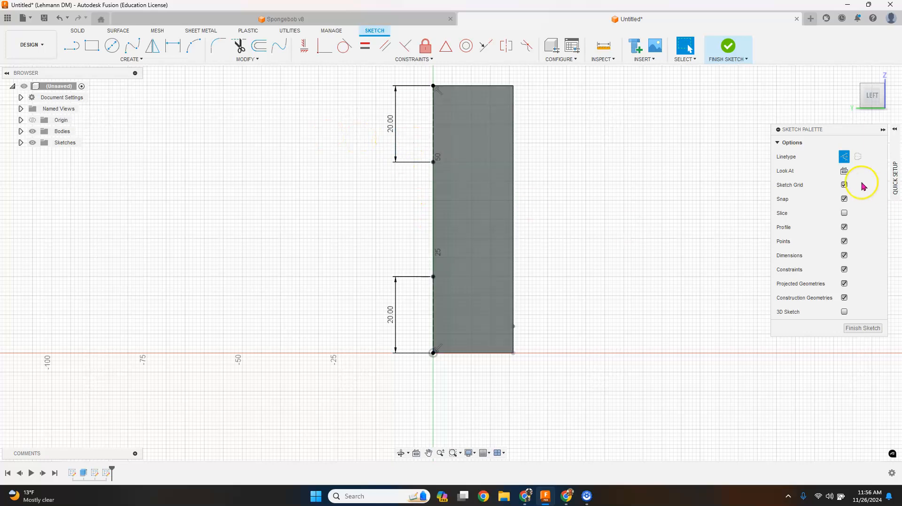
click(72, 46)
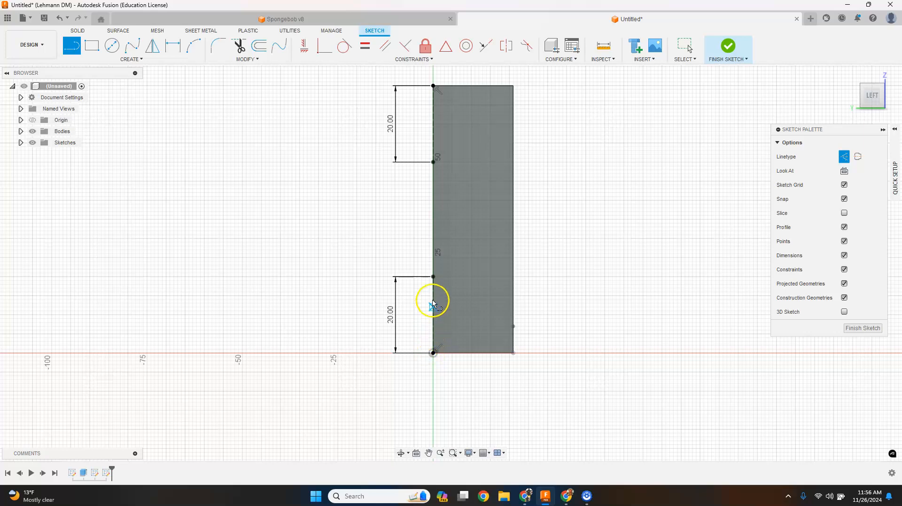
click(436, 219)
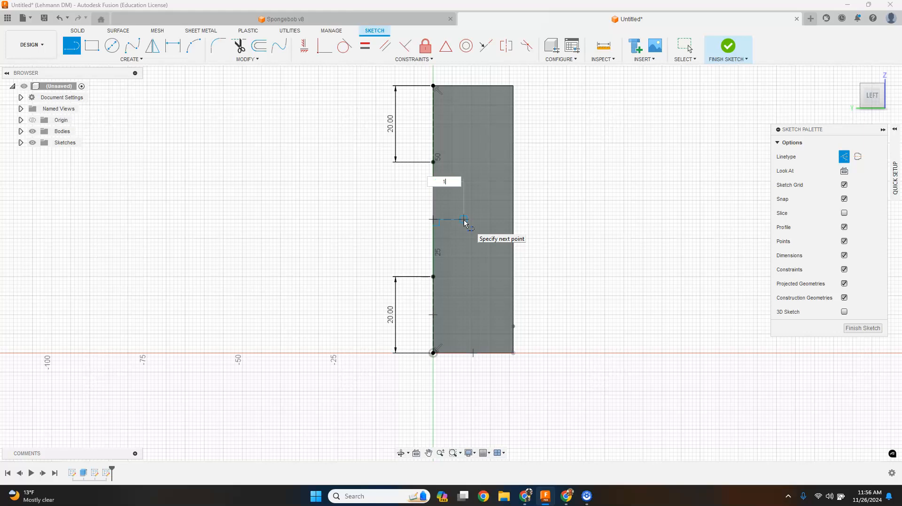
key(Tab)
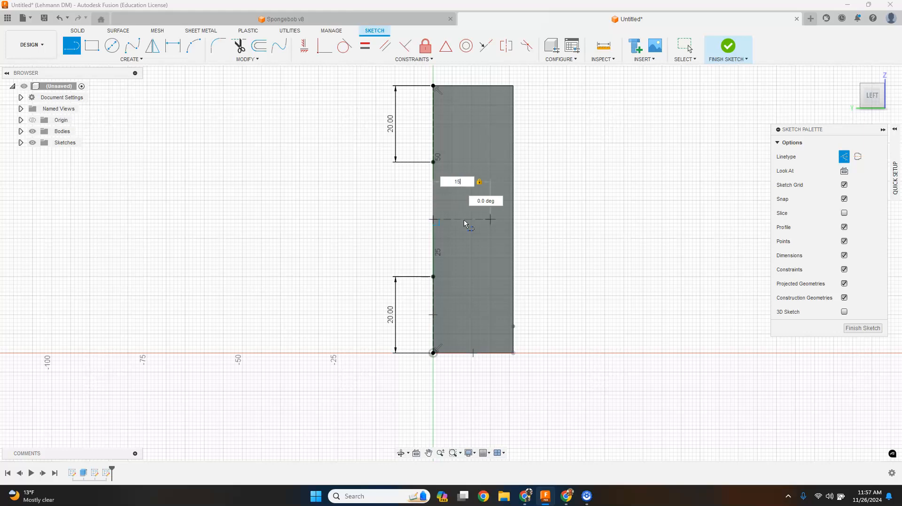
key(Return)
key(Escape)
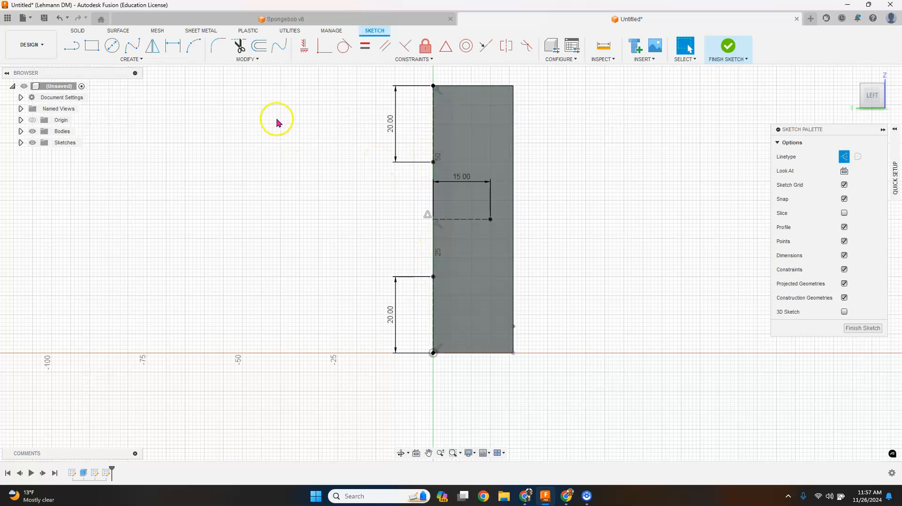
- Switch back to normal linetype and draw a 3-point arc between the inner ends of the 20 mm lines, through the 15 mm line's endpoint
click(845, 157)
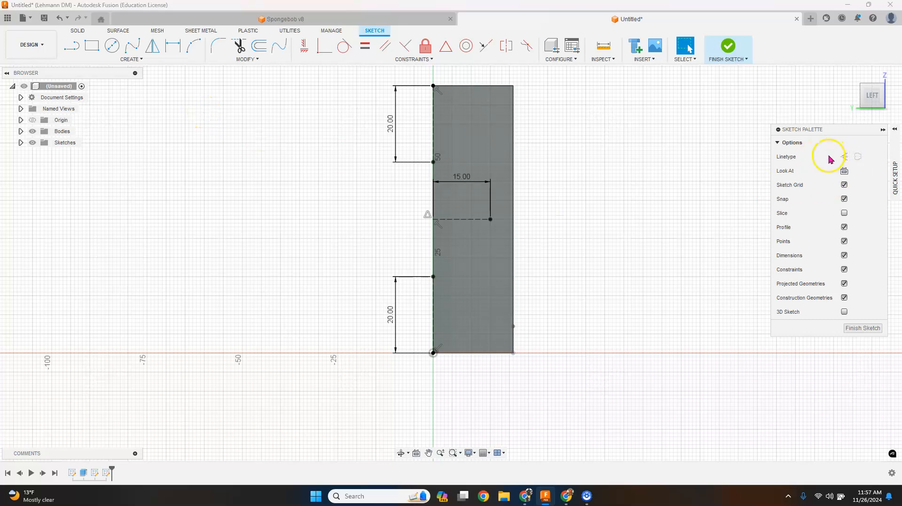
click(124, 60)
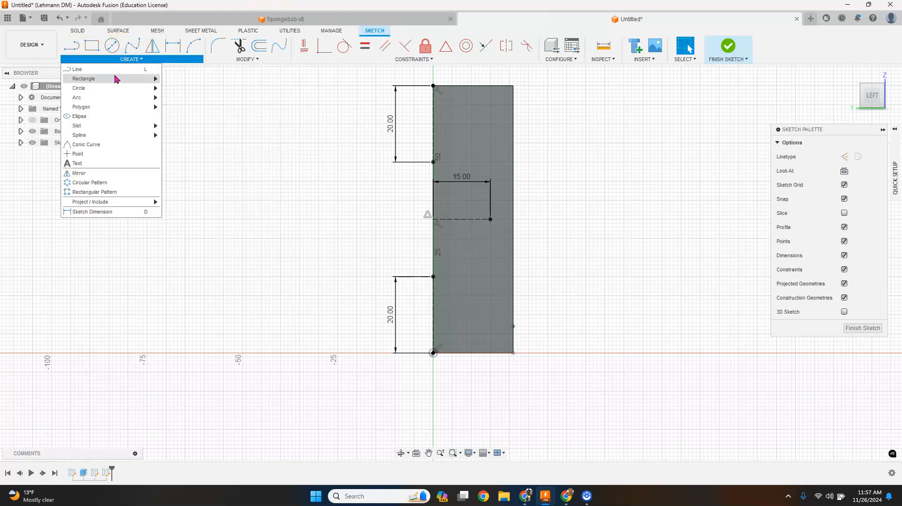
mouse_move(121, 98)
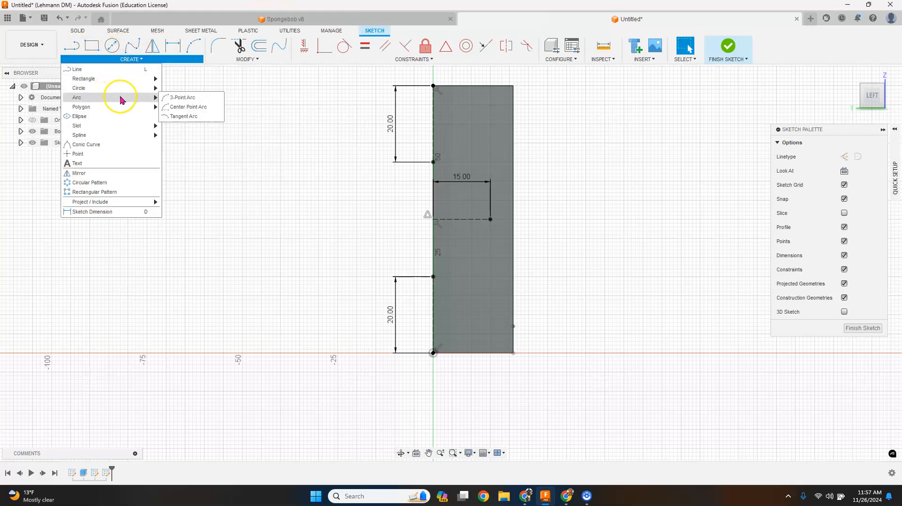
click(181, 98)
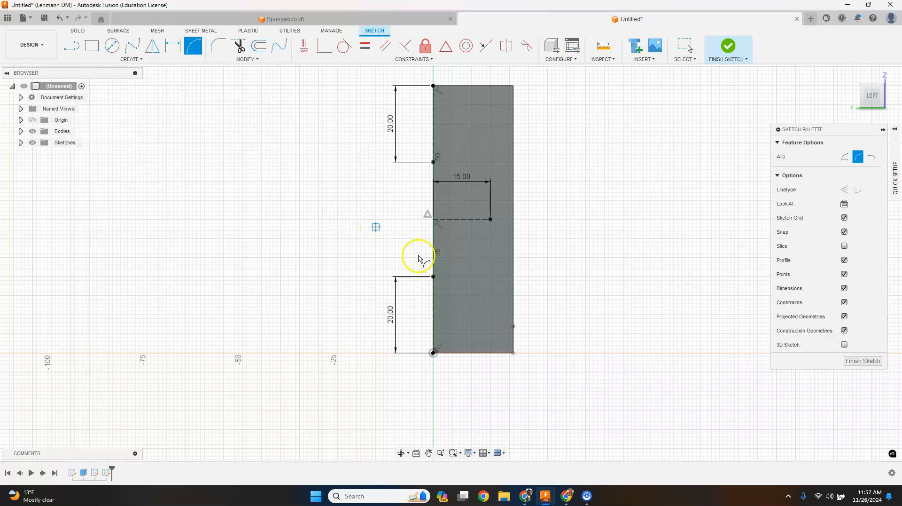
click(434, 277)
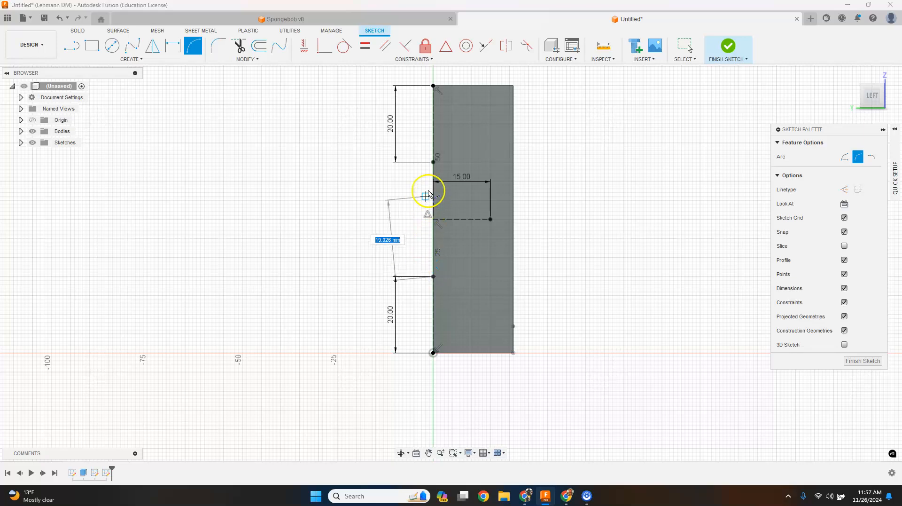
click(435, 164)
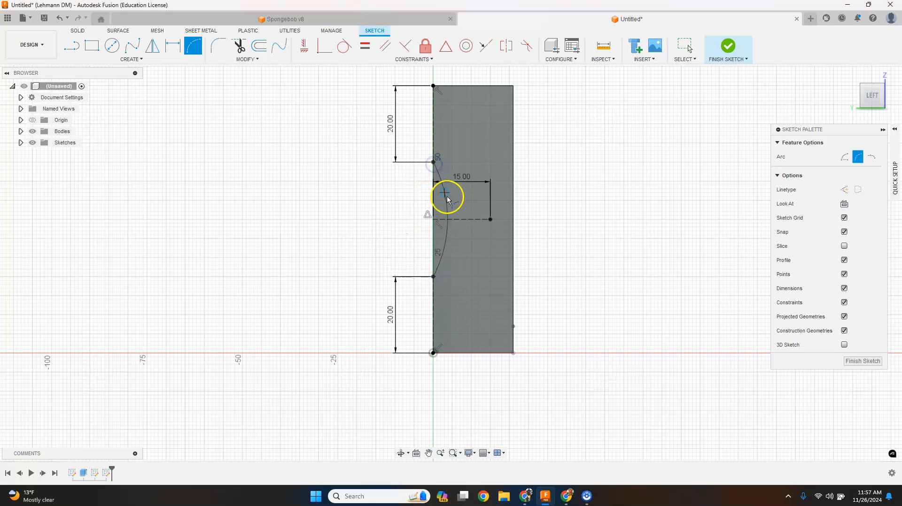
click(491, 219)
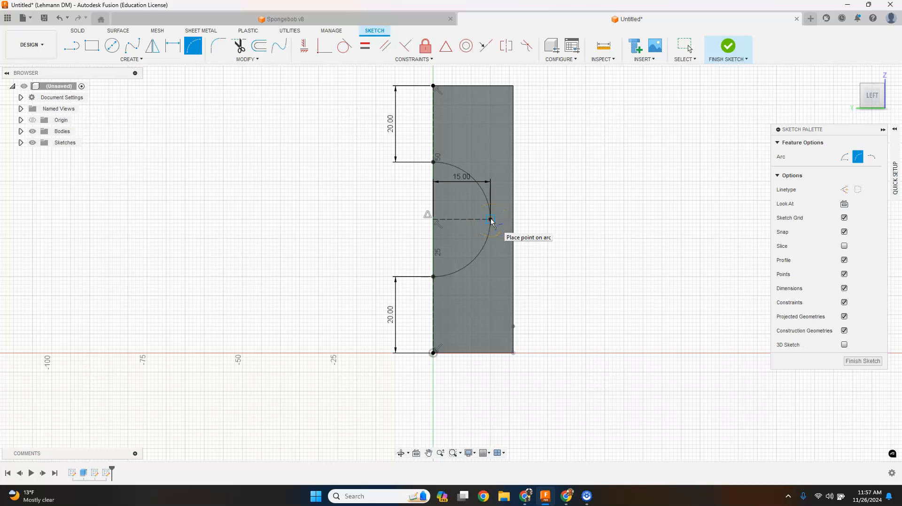
click(491, 220)
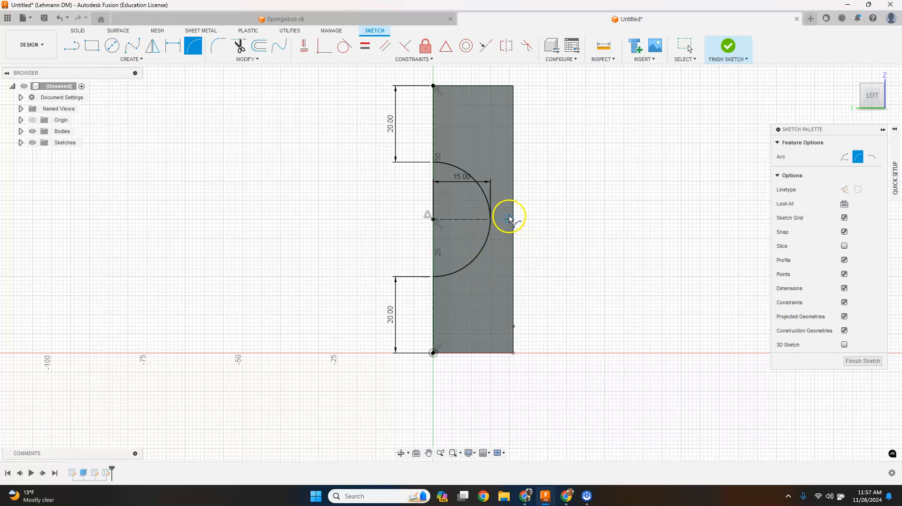
- Finish the end-face sketch and extrude the semicircular profile into the body as a cut
click(883, 86)
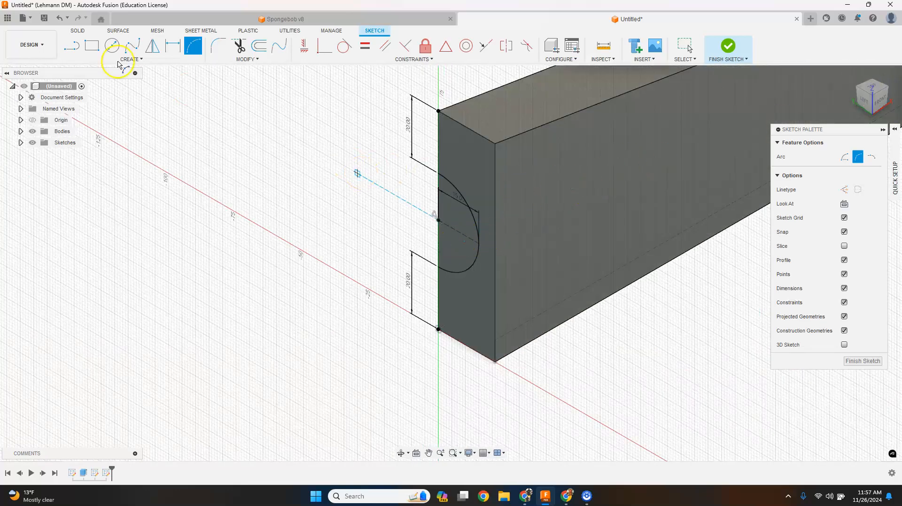
click(726, 48)
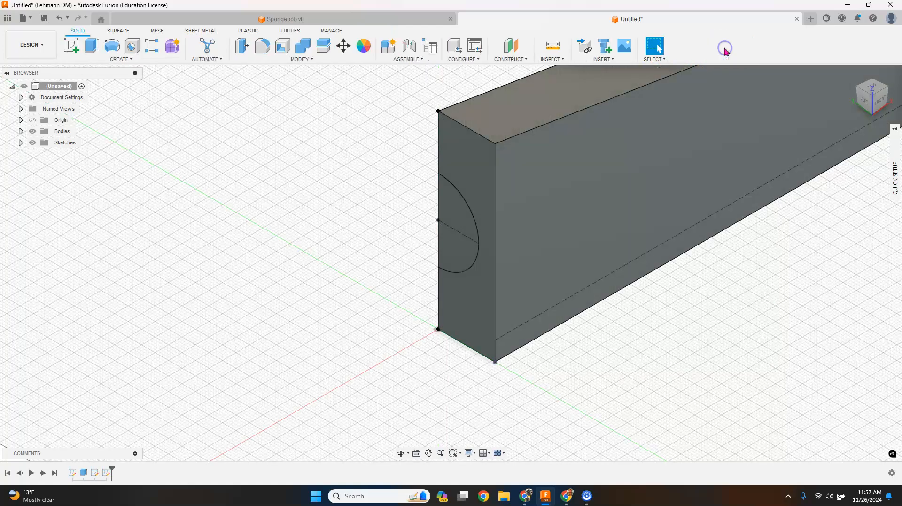
click(92, 45)
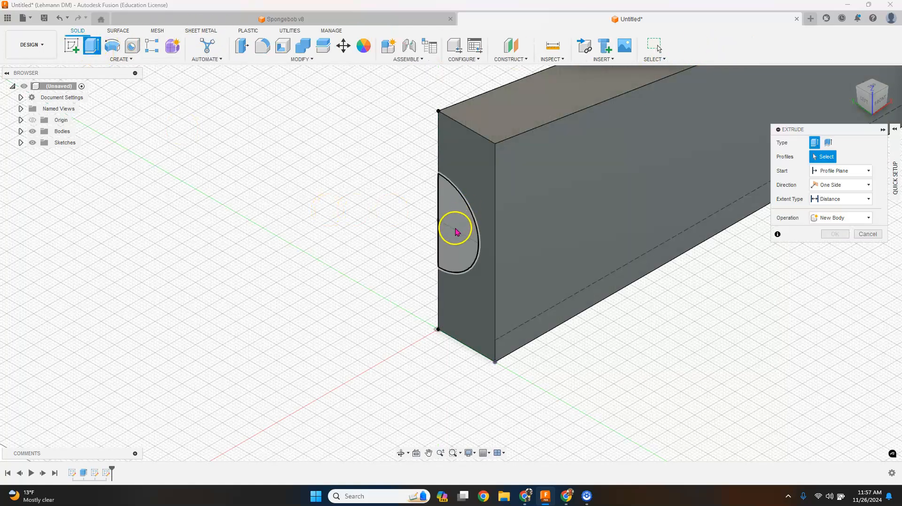
click(453, 232)
drag(459, 237, 487, 215)
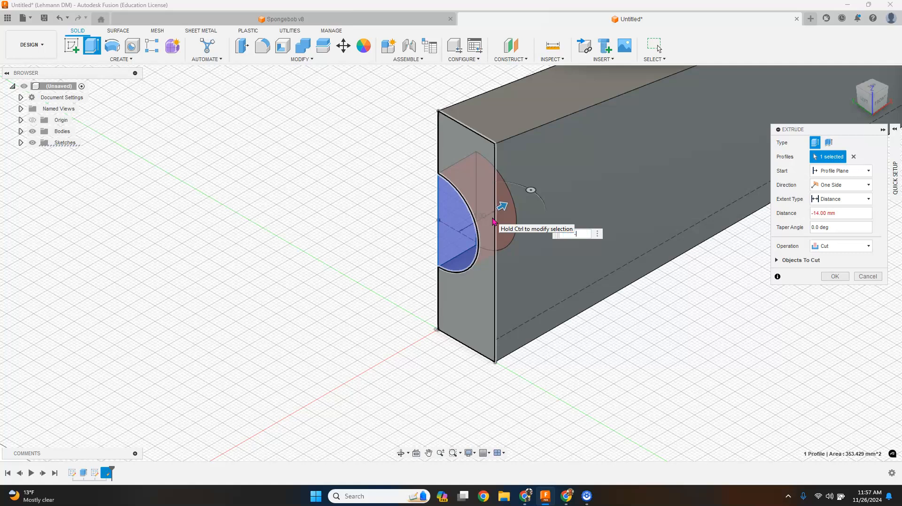
key(Return)
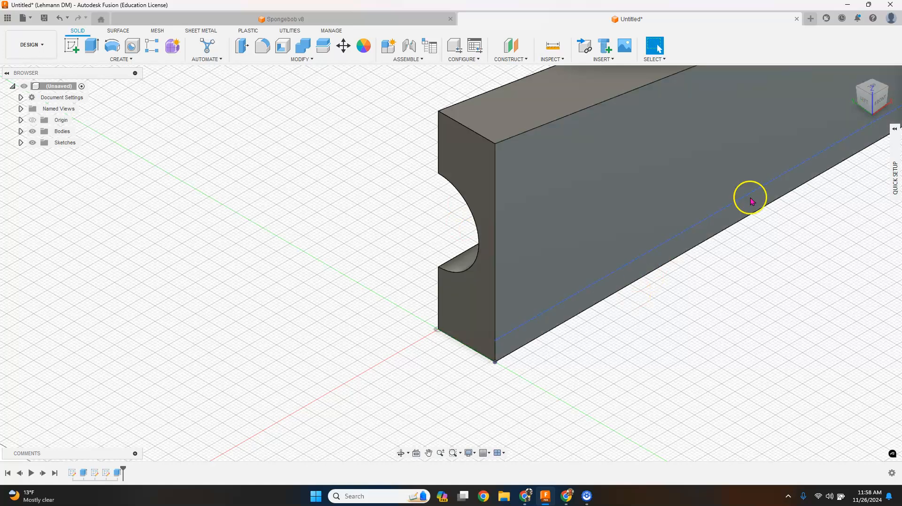
- Examine the semicircular cut from the left and back views, and the whole front face with its construction line
click(867, 101)
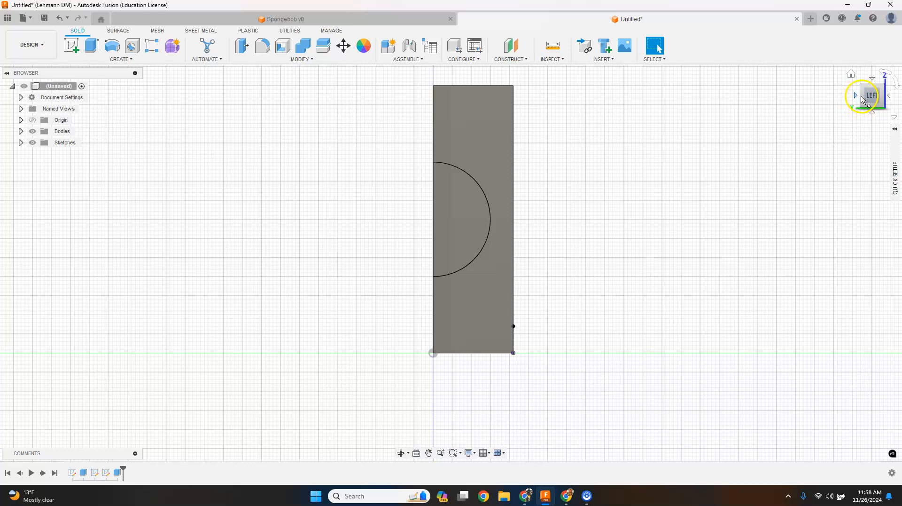
click(856, 99)
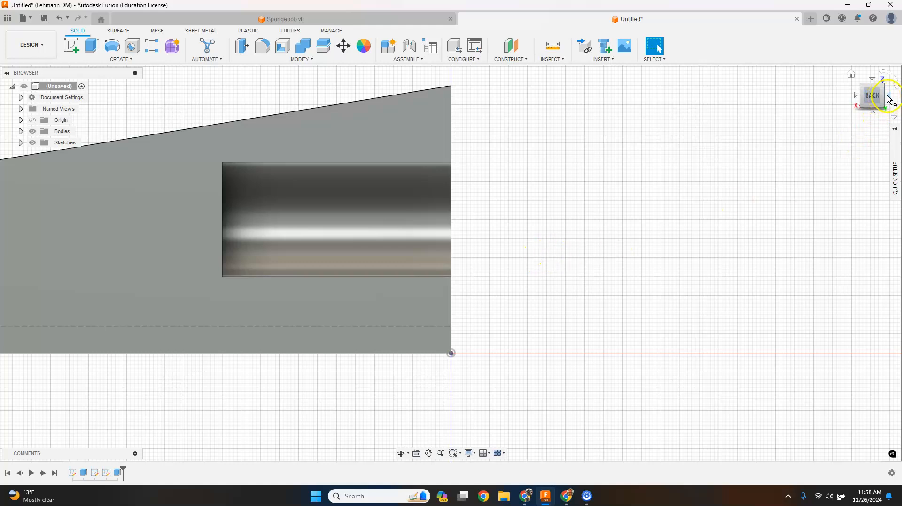
click(890, 99)
click(890, 99)
scroll(591, 226, up, 2)
scroll(590, 242, down, 6)
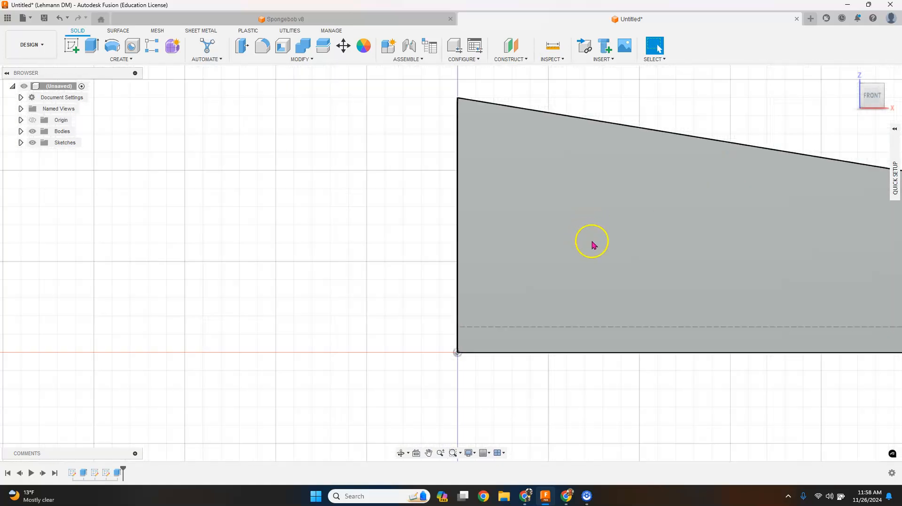
scroll(727, 261, up, 5)
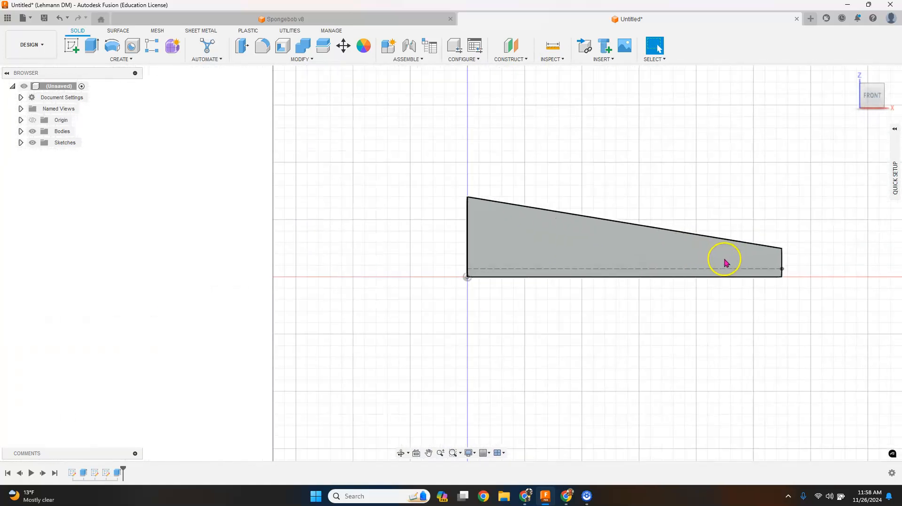
scroll(761, 270, down, 2)
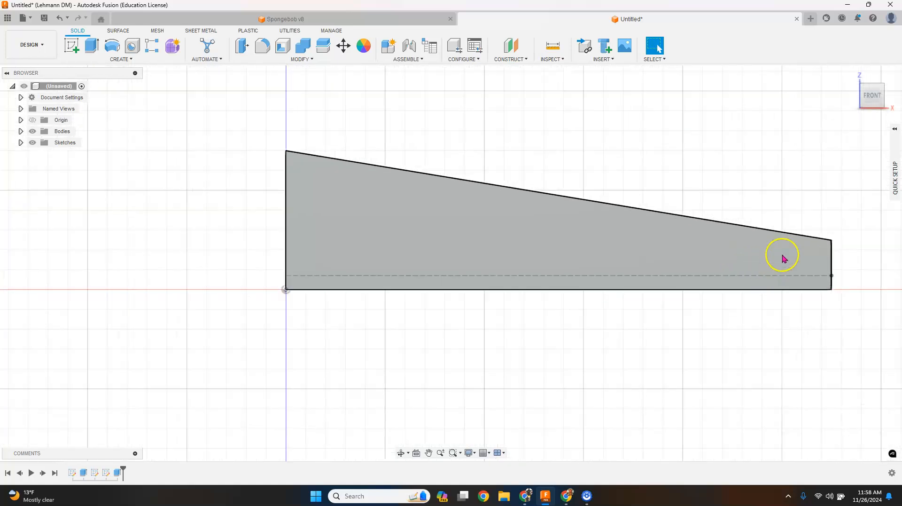
scroll(783, 257, up, 2)
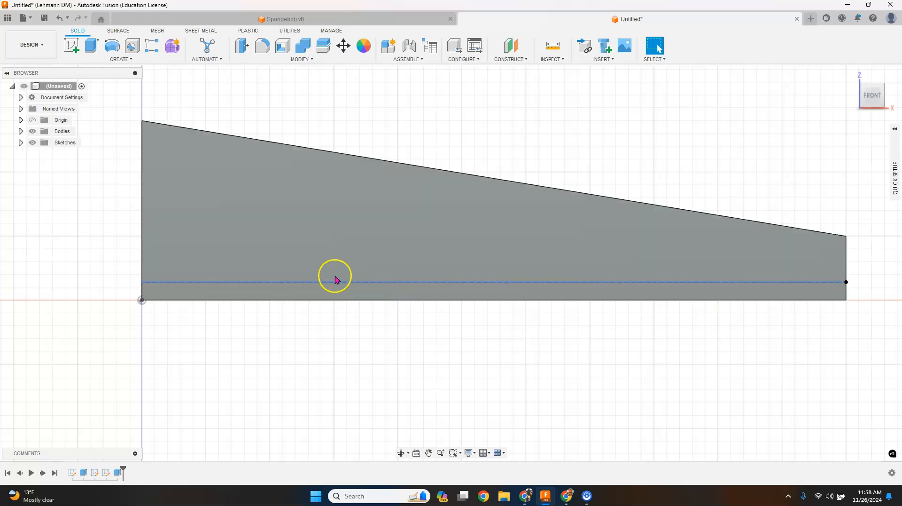
- Reopen the front-face sketch containing the long horizontal construction line for editing
right_click(302, 282)
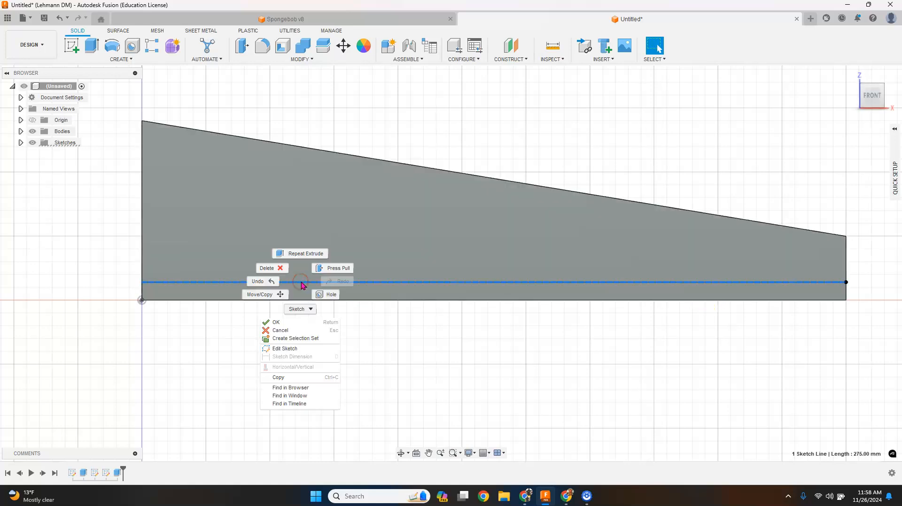
click(297, 308)
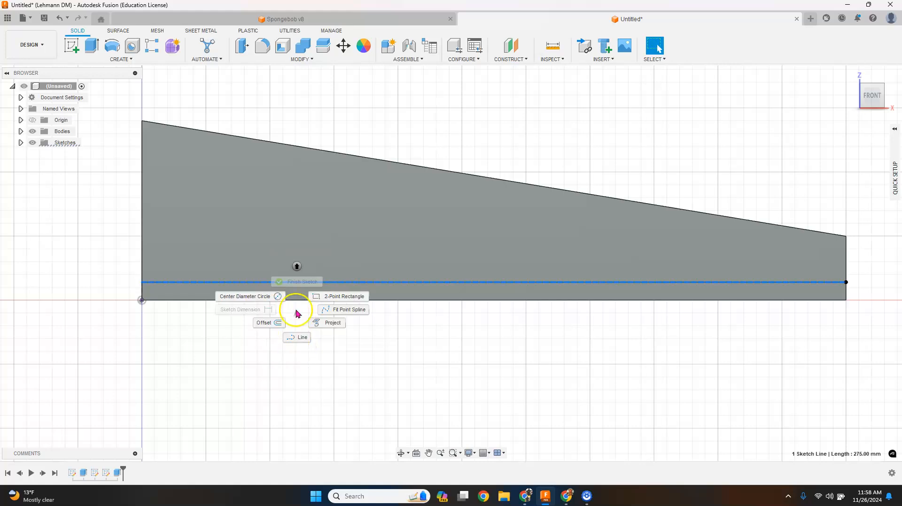
click(336, 282)
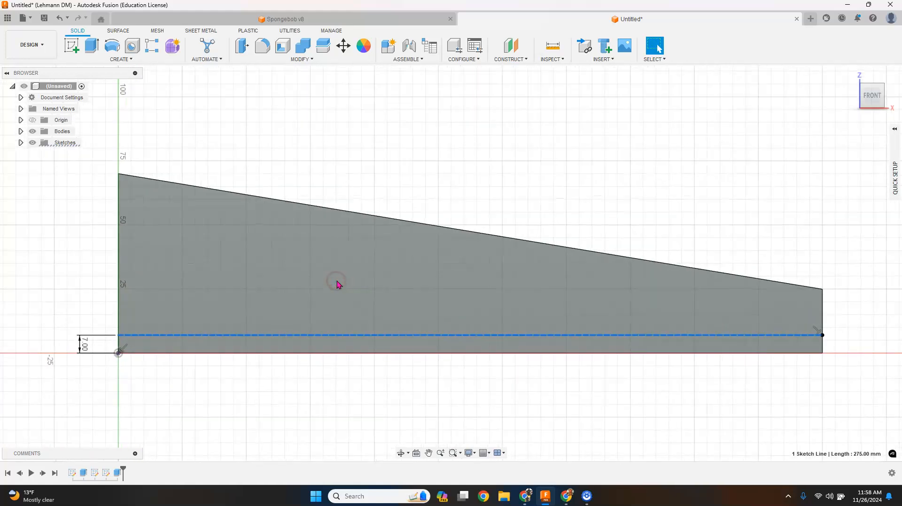
right_click(366, 337)
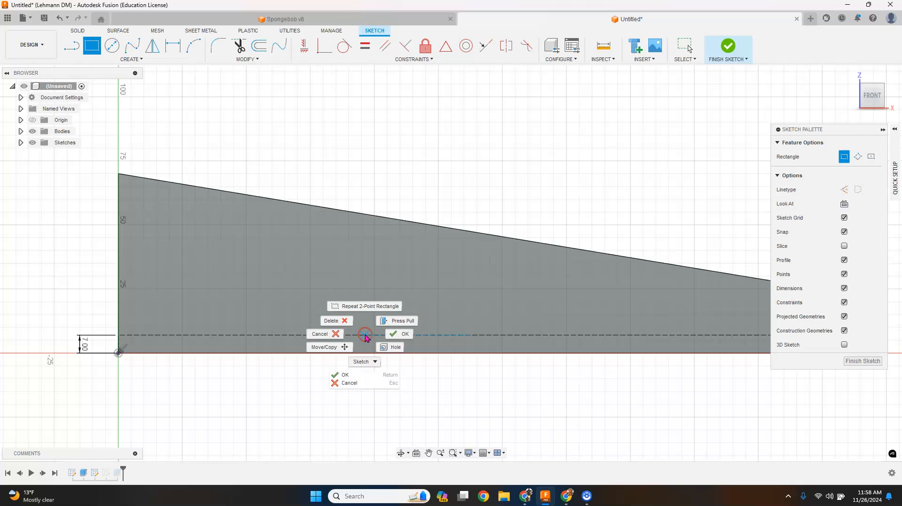
click(419, 406)
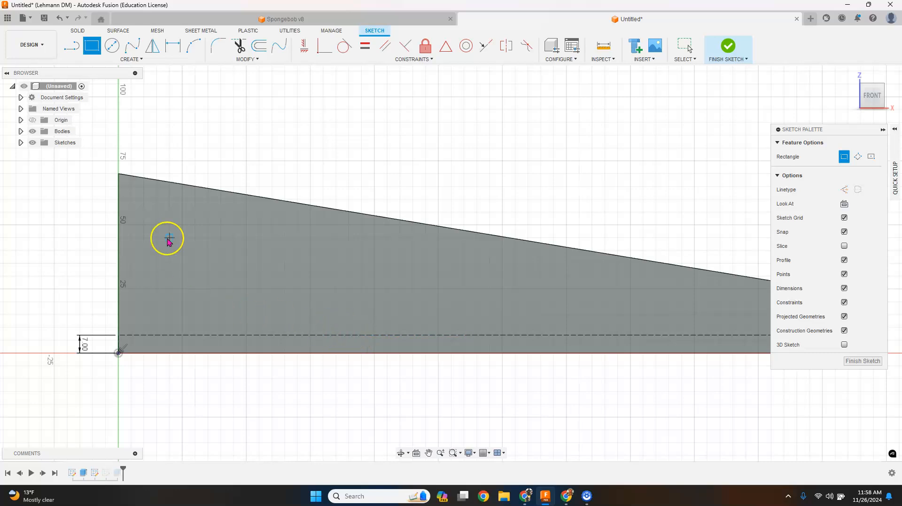
- Draw a 20 mm horizontal construction line along the existing long one, starting at the front face's tall edge
click(74, 48)
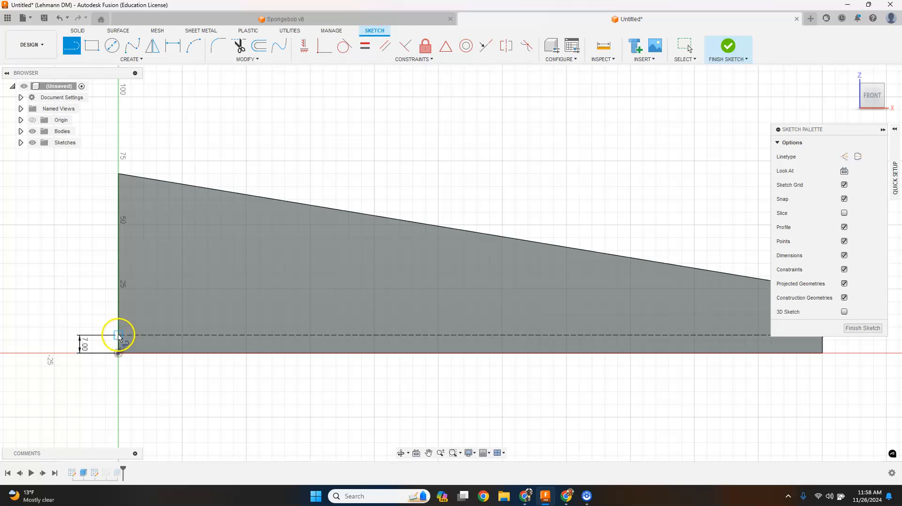
click(844, 156)
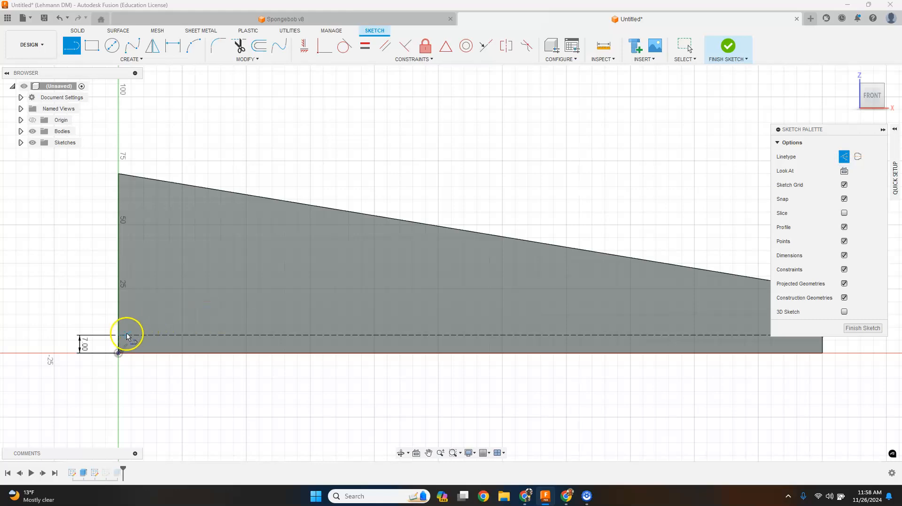
click(118, 334)
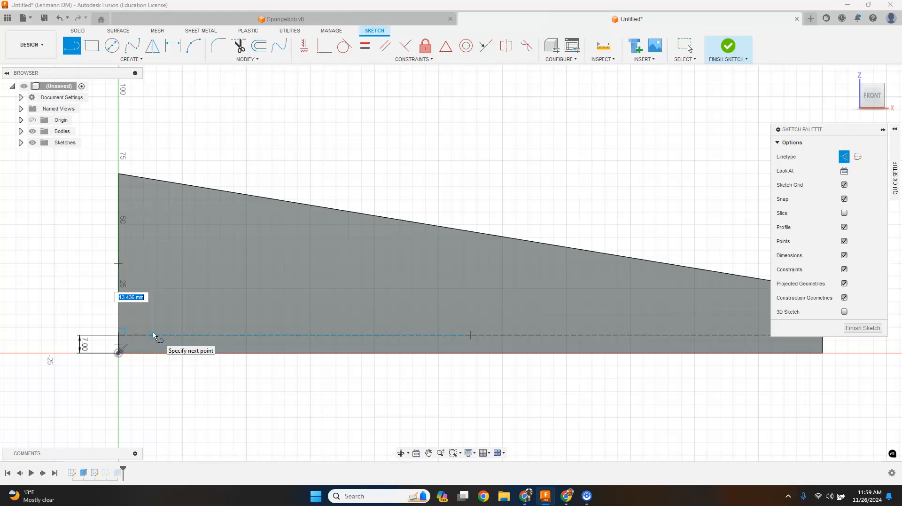
text(20)
key(Tab)
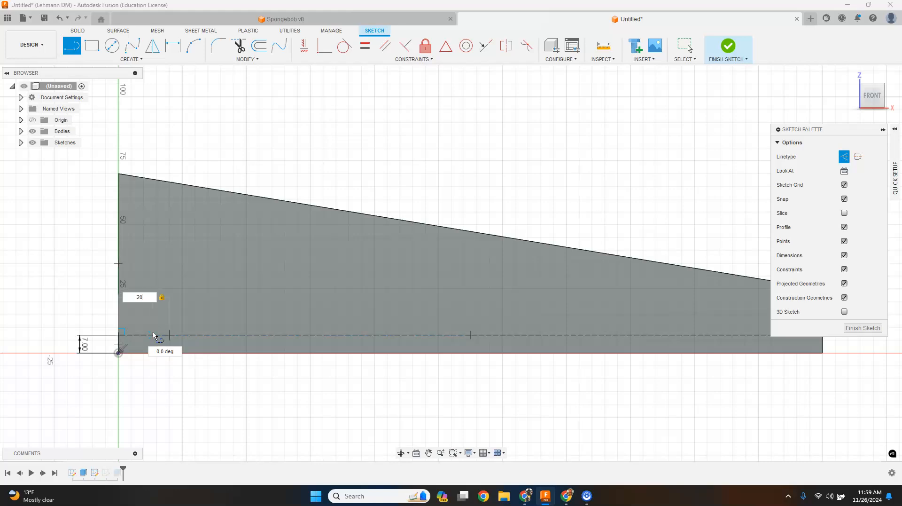
key(Return)
key(Escape)
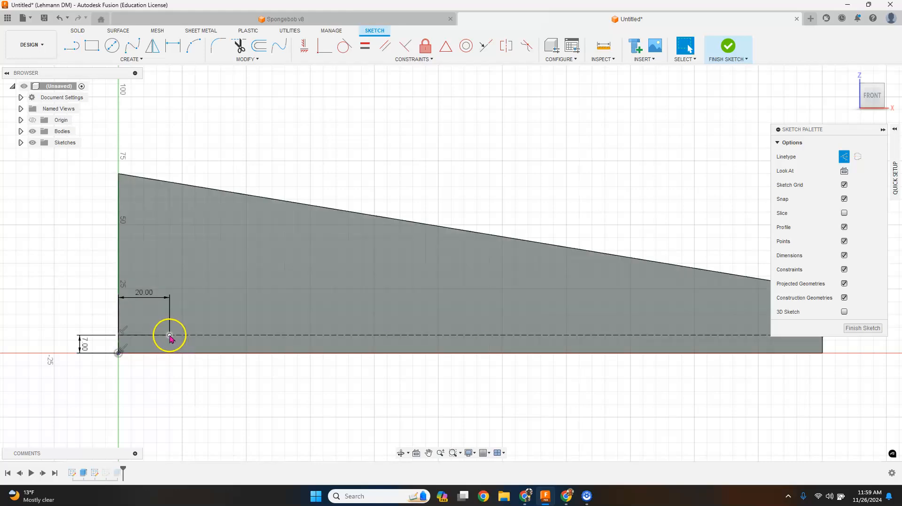
- Draw a 10 mm horizontal construction line along the existing long one, starting at its endpoint on the front face's short edge
scroll(171, 336, up, 2)
scroll(171, 337, down, 6)
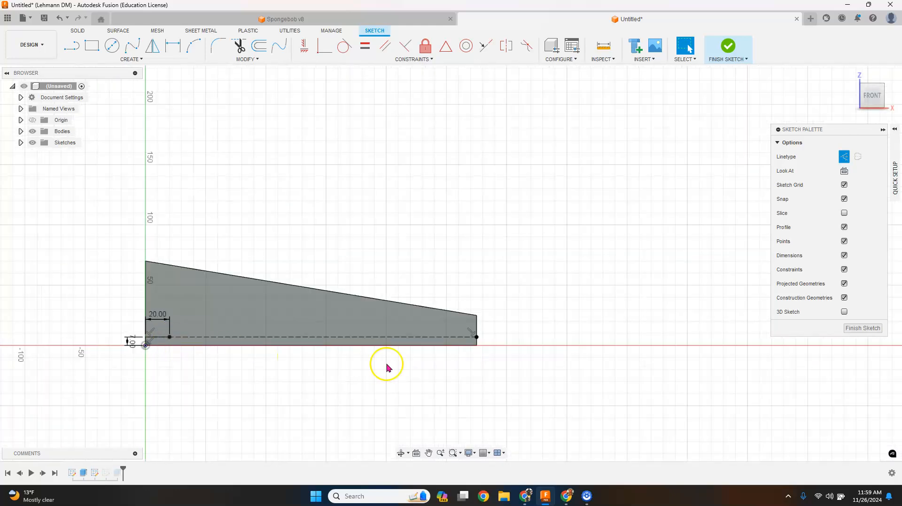
scroll(464, 343, up, 5)
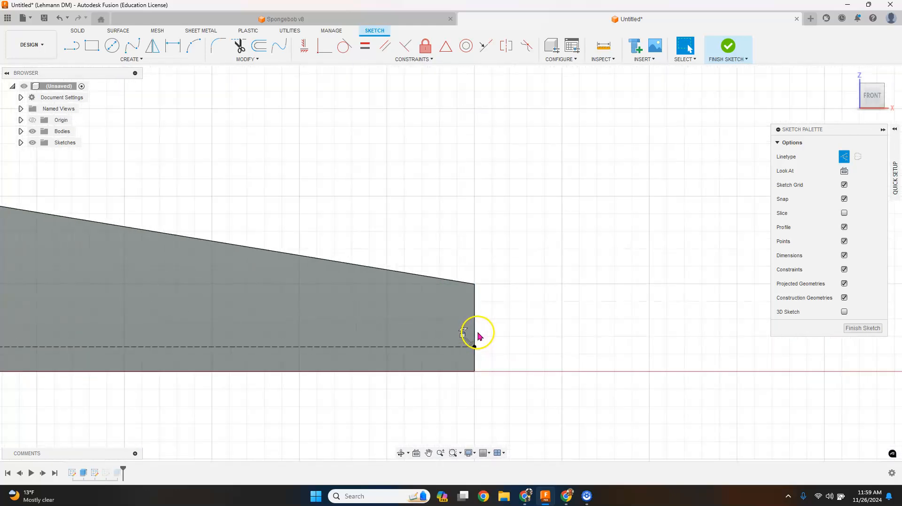
click(71, 45)
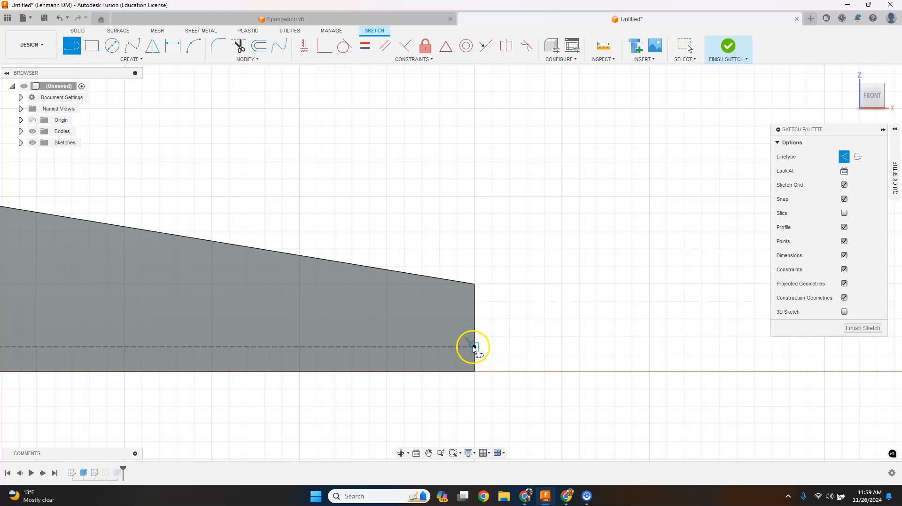
click(474, 347)
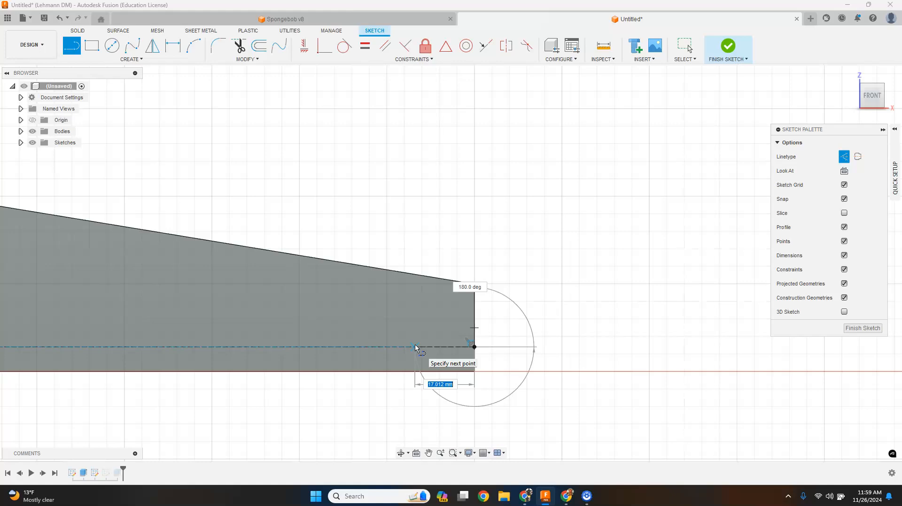
text(10)
key(Return)
key(Escape)
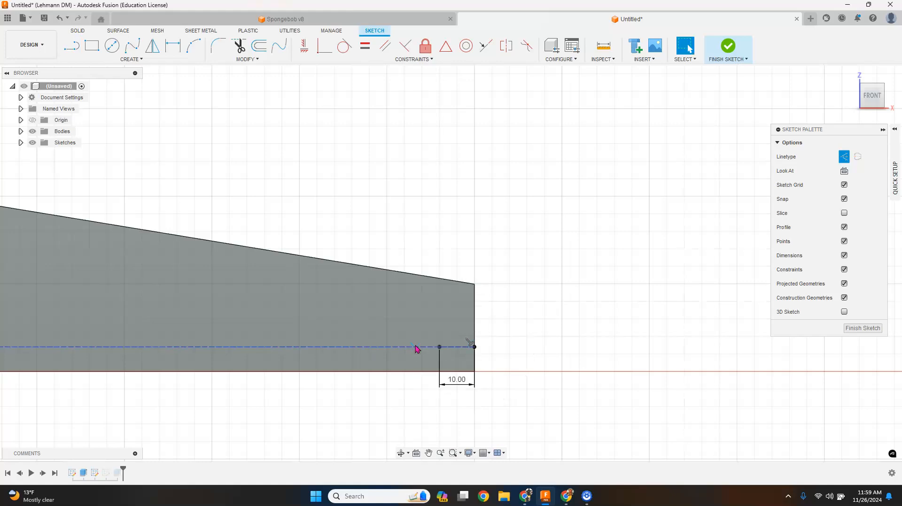
- Examine the short construction lines at both ends of the long one across the whole front face
scroll(439, 351, up, 4)
scroll(439, 352, down, 5)
scroll(438, 352, down, 5)
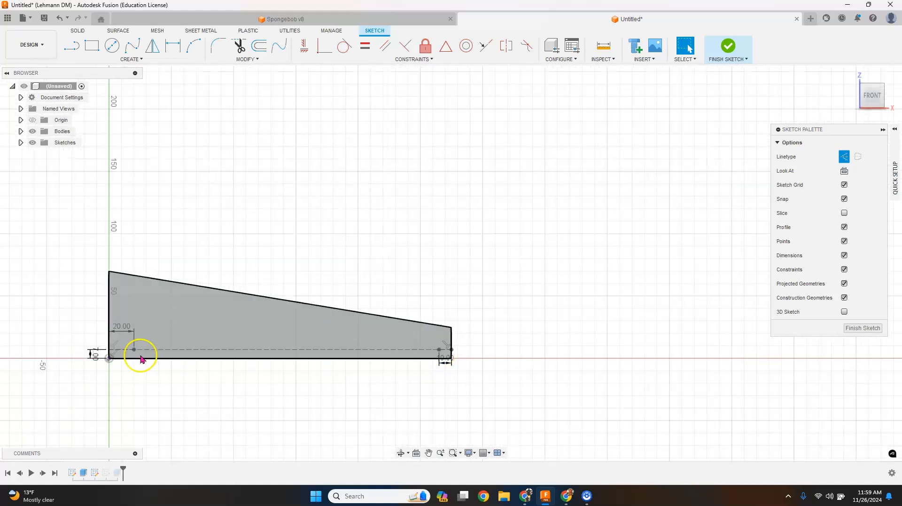
scroll(141, 358, up, 2)
scroll(147, 352, up, 3)
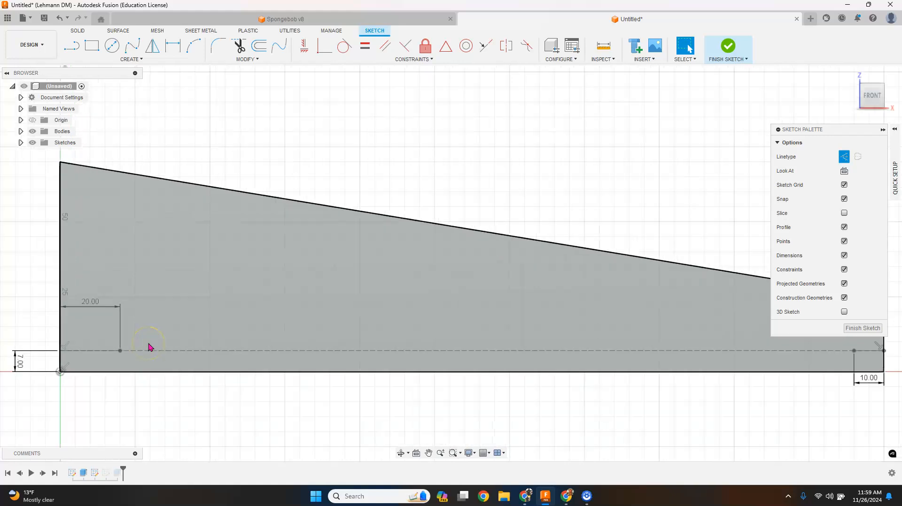
scroll(151, 350, down, 1)
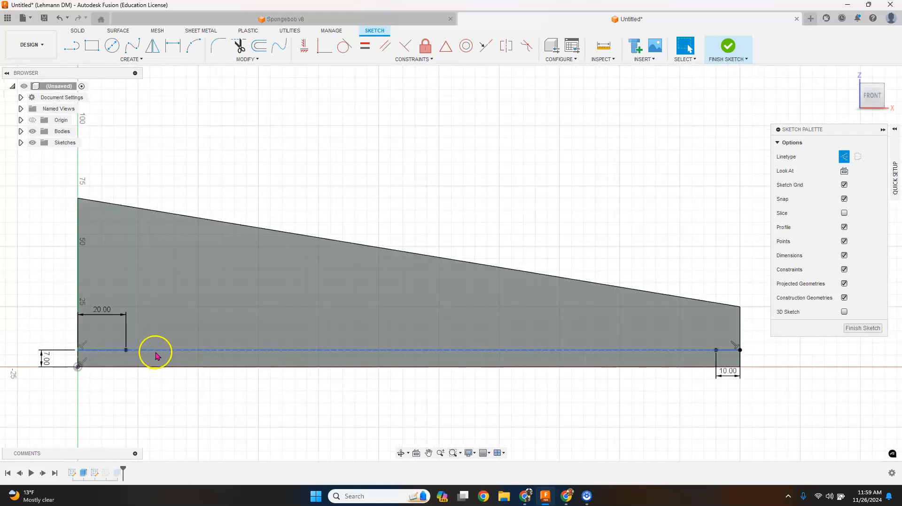